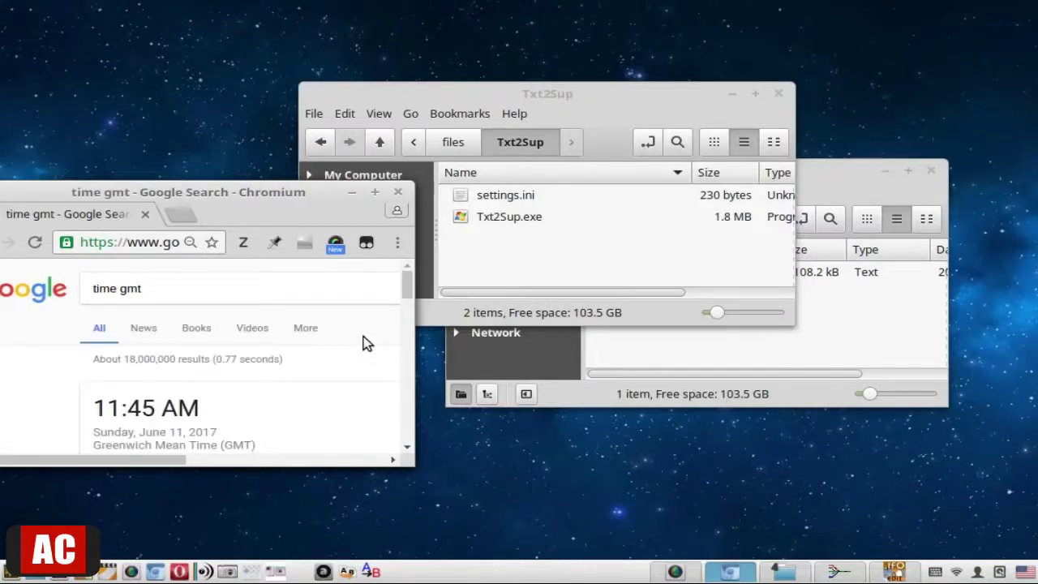
Run Txt2Sup.exe with the Wine Windows Program Loader and check its version and usage information.
click(645, 87)
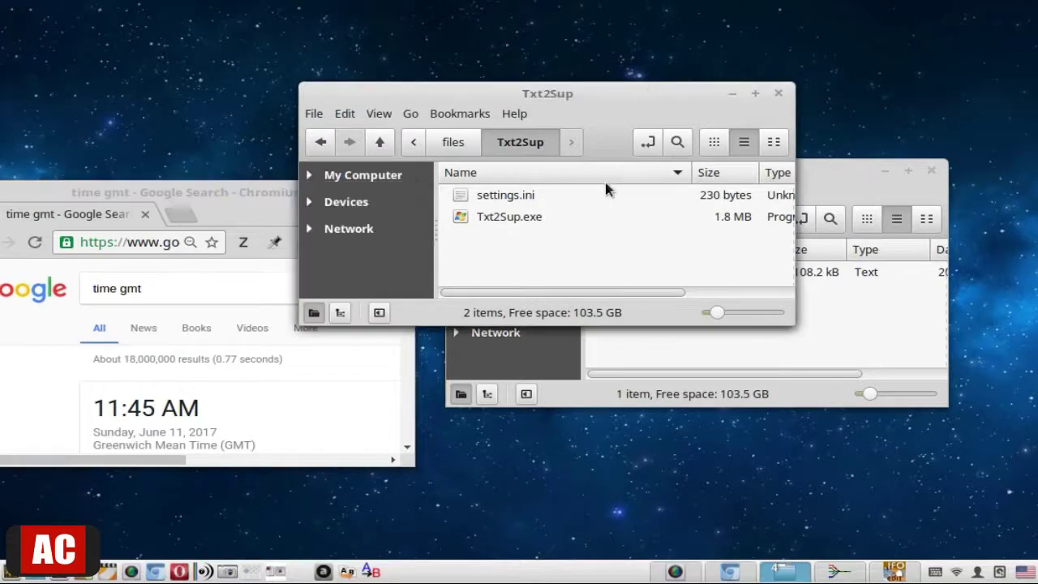
click(512, 216)
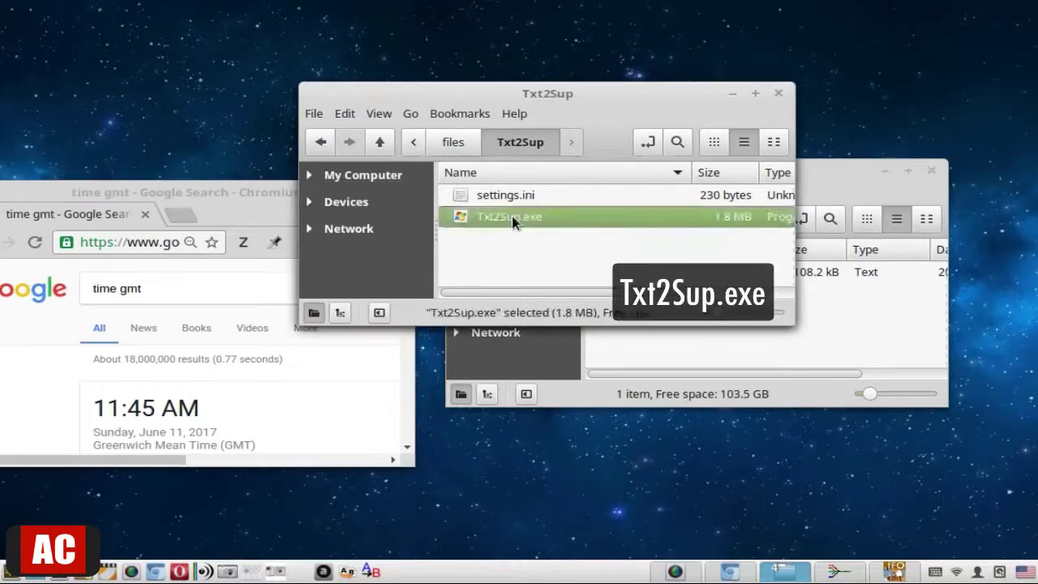
right_click(589, 226)
mouse_move(625, 204)
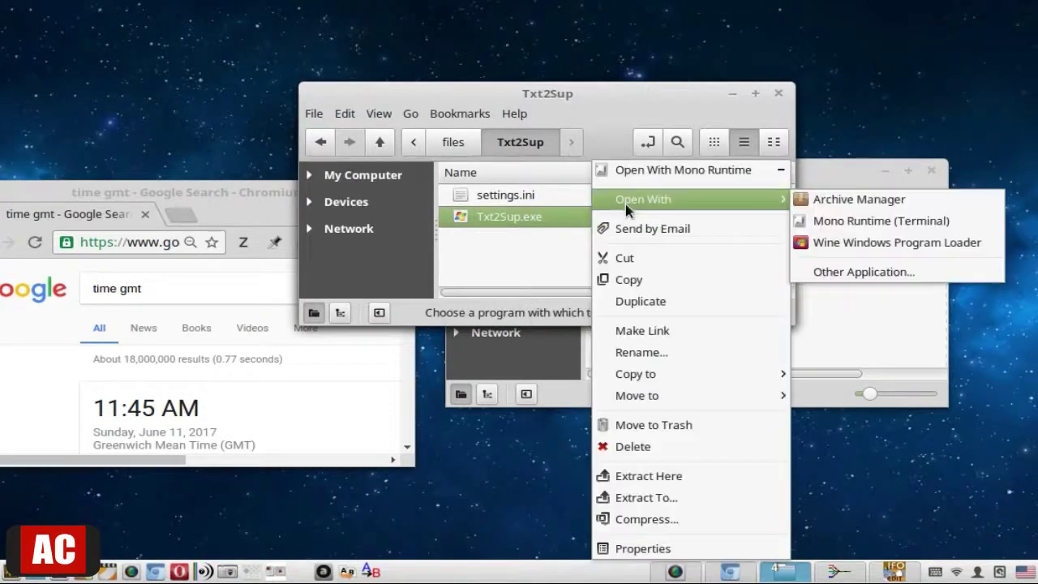
click(816, 247)
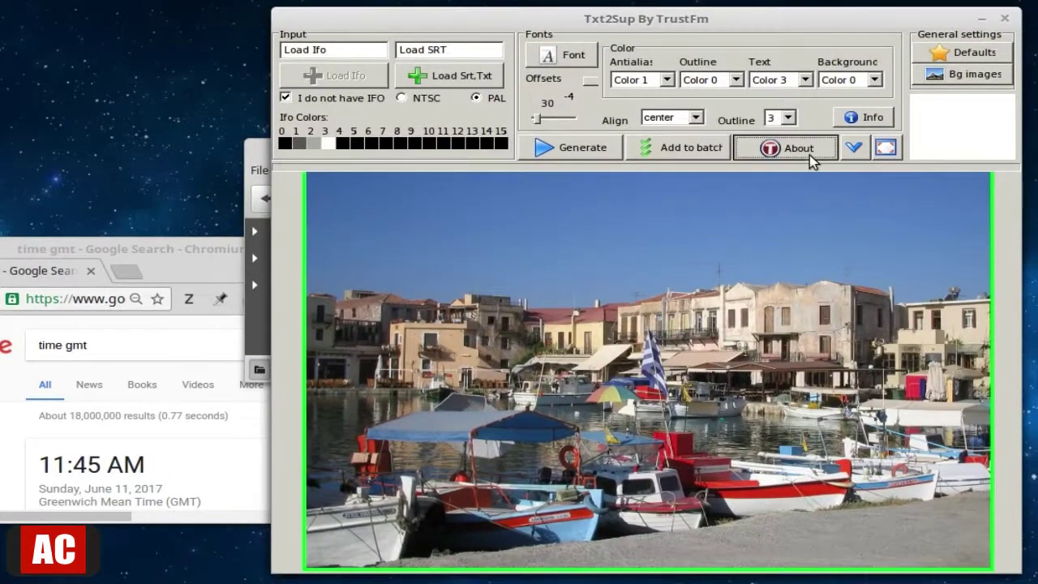
click(810, 155)
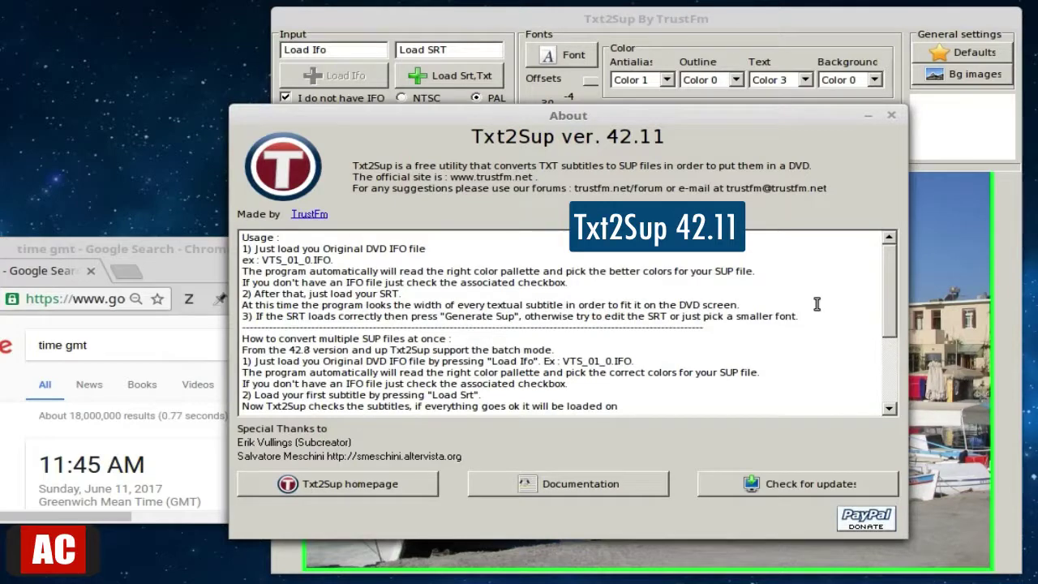
click(891, 116)
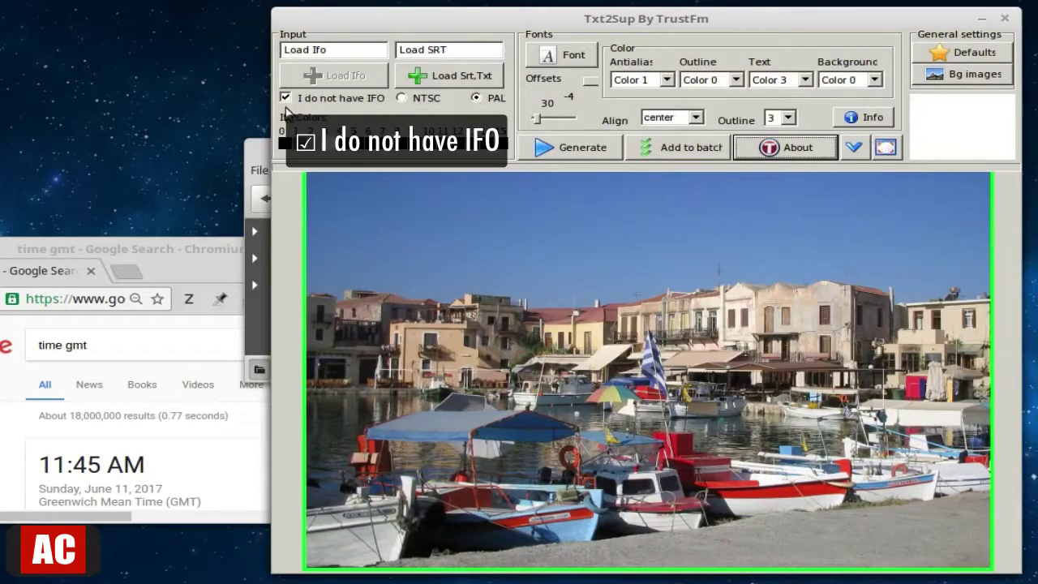
Load the subtitle file 25.srt and preview its second subtitle line on the background image.
click(462, 82)
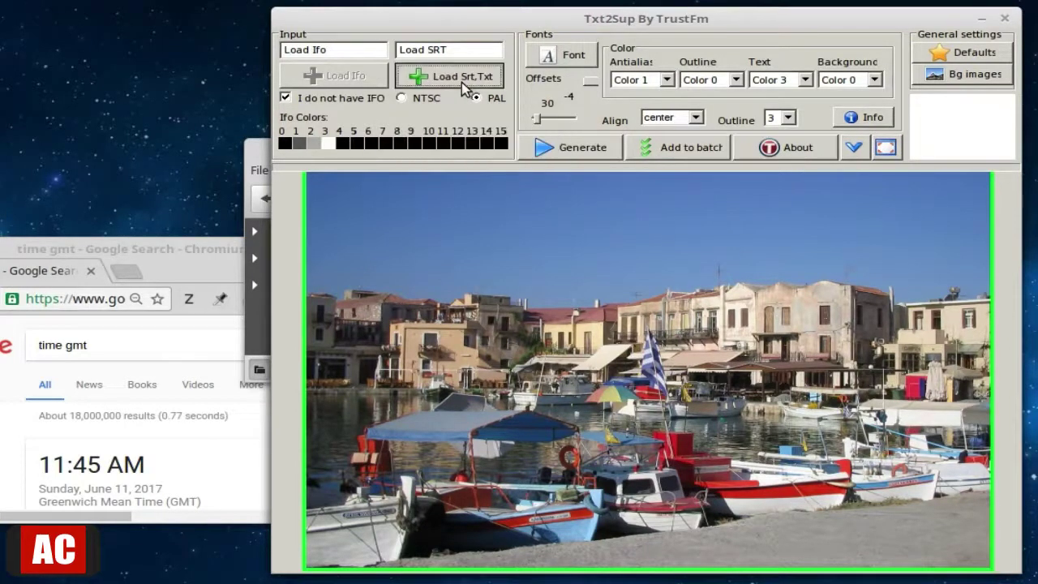
click(333, 240)
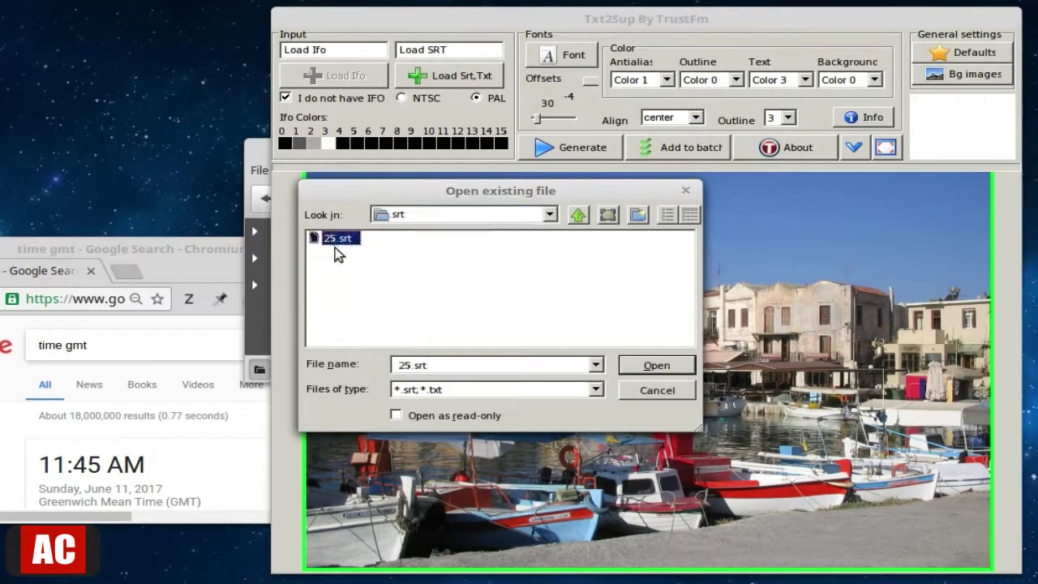
click(678, 367)
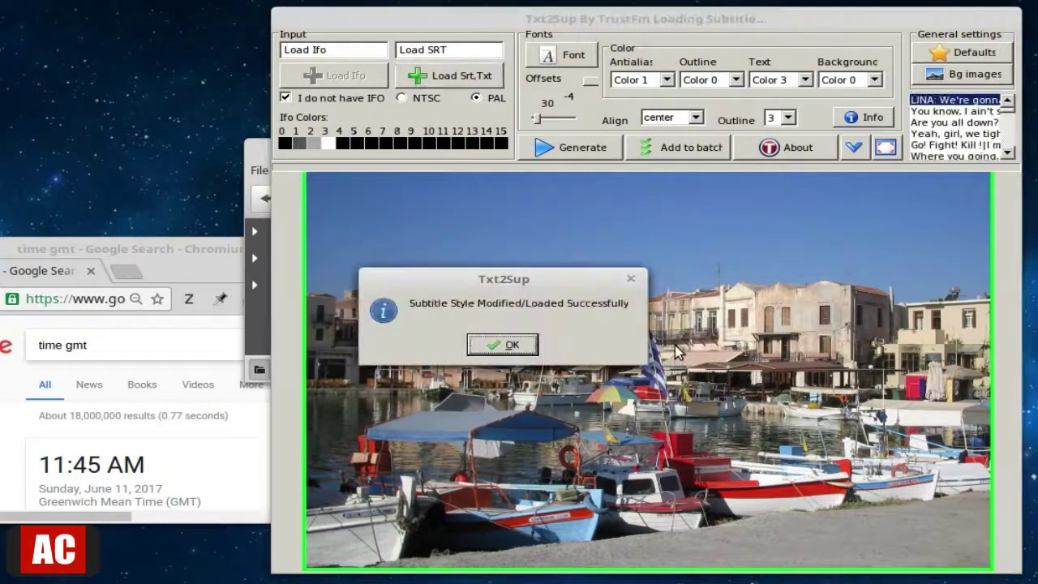
click(510, 345)
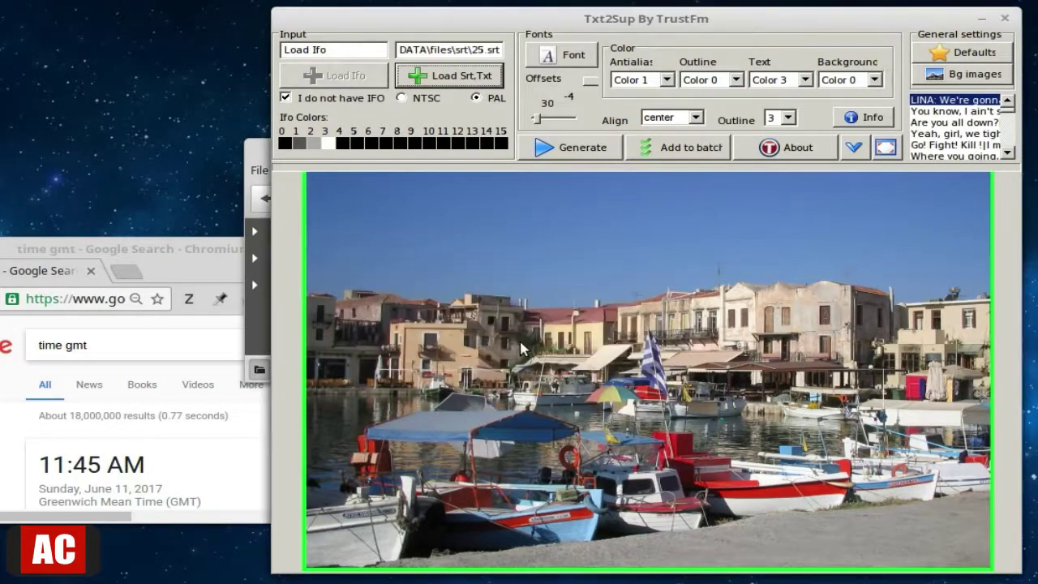
click(977, 112)
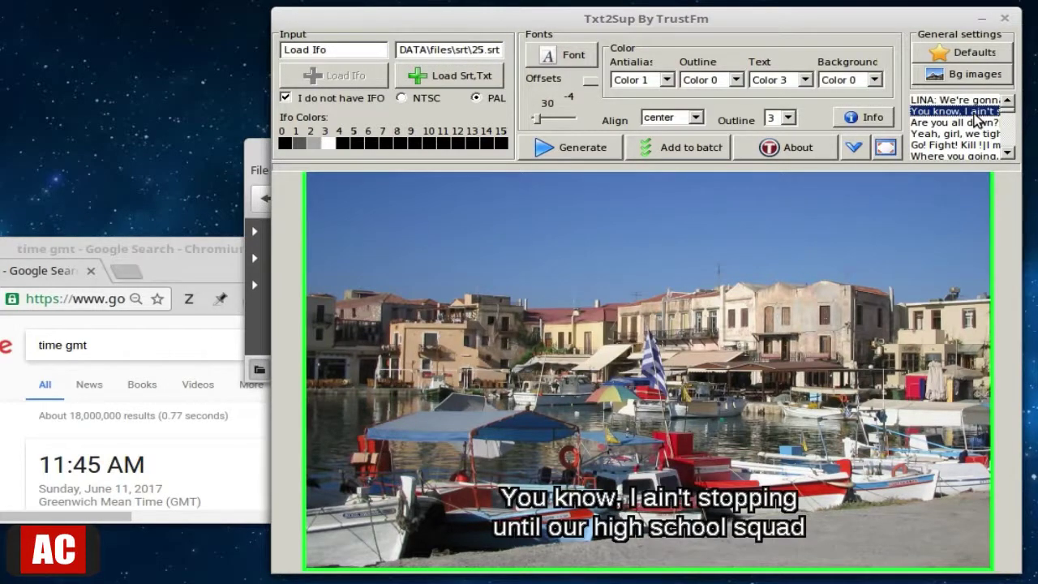
Generate the SUP file from the loaded subtitles, moving the srt folder window aside to read and dismiss the completion notice.
click(614, 155)
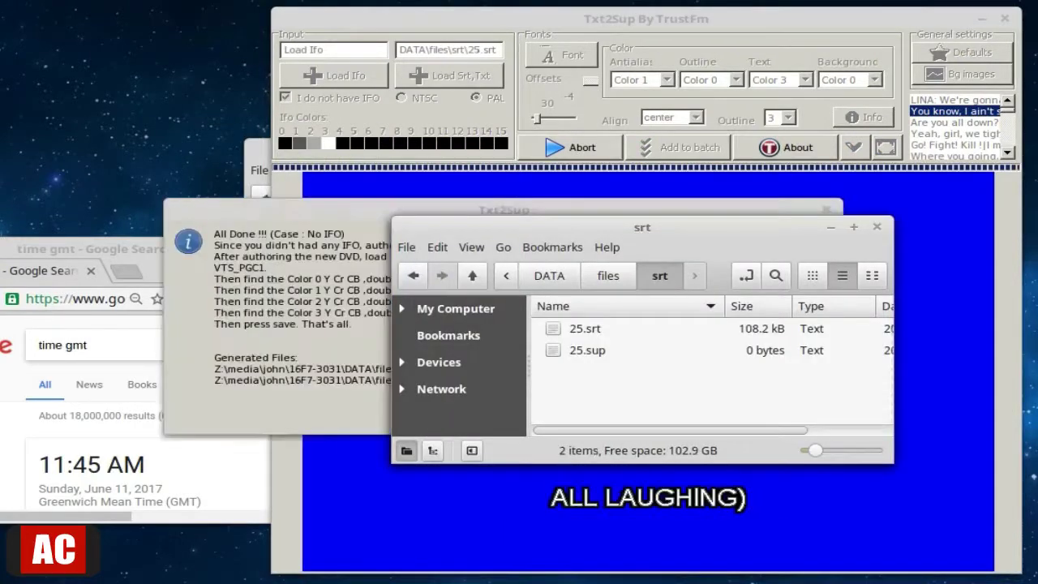
drag(670, 227, 398, 291)
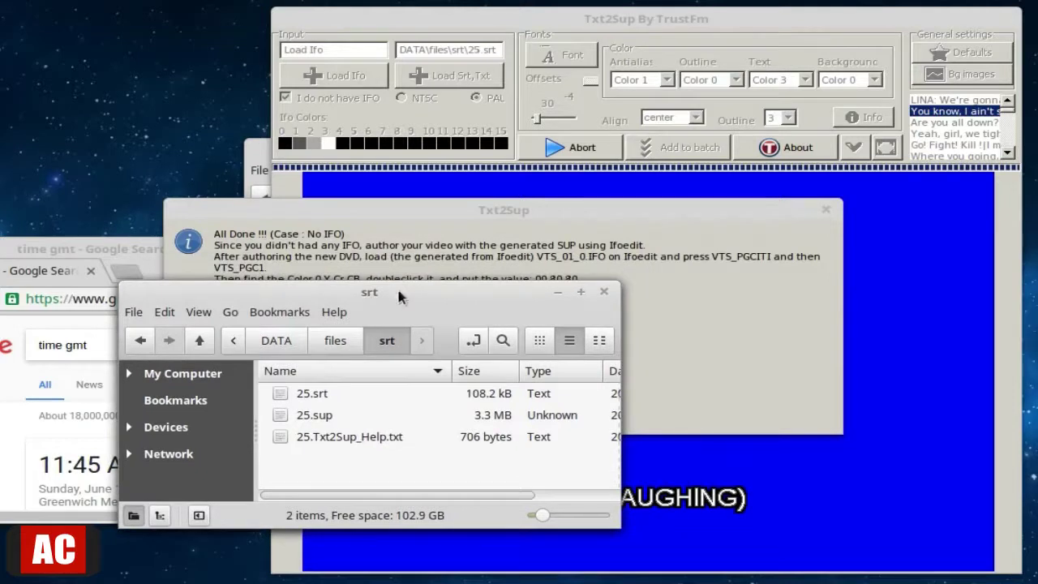
click(529, 210)
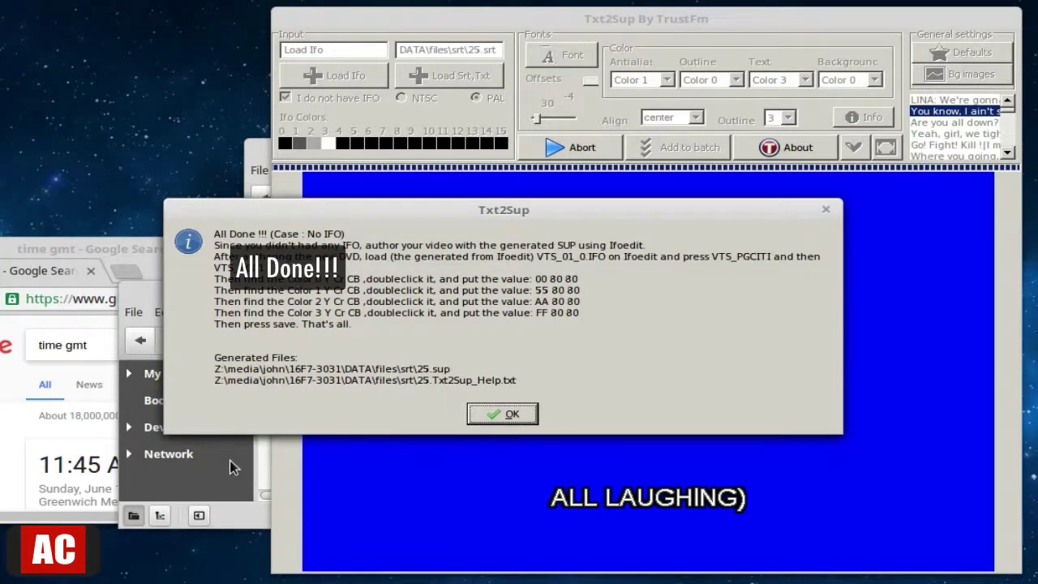
click(504, 415)
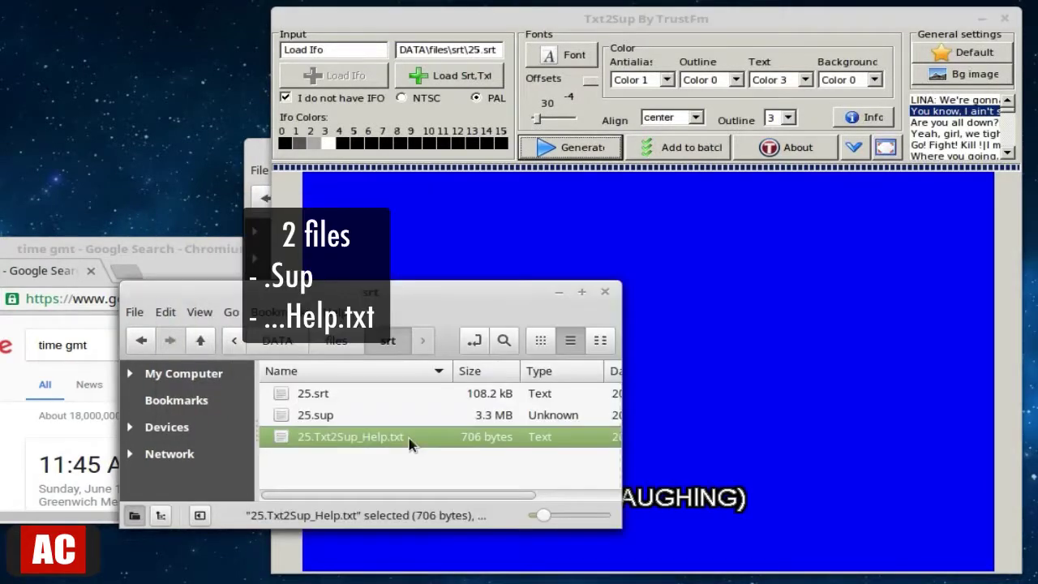
Open 25.Txt2Sup_Help.txt and highlight the instruction about what to load after authoring the new DVD.
right_click(408, 440)
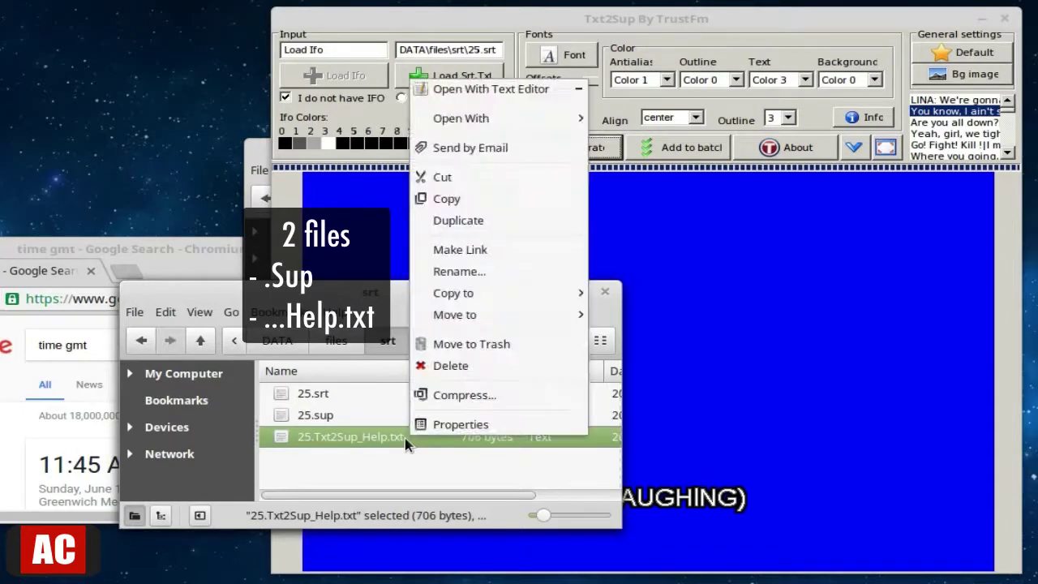
click(400, 443)
double_click(400, 443)
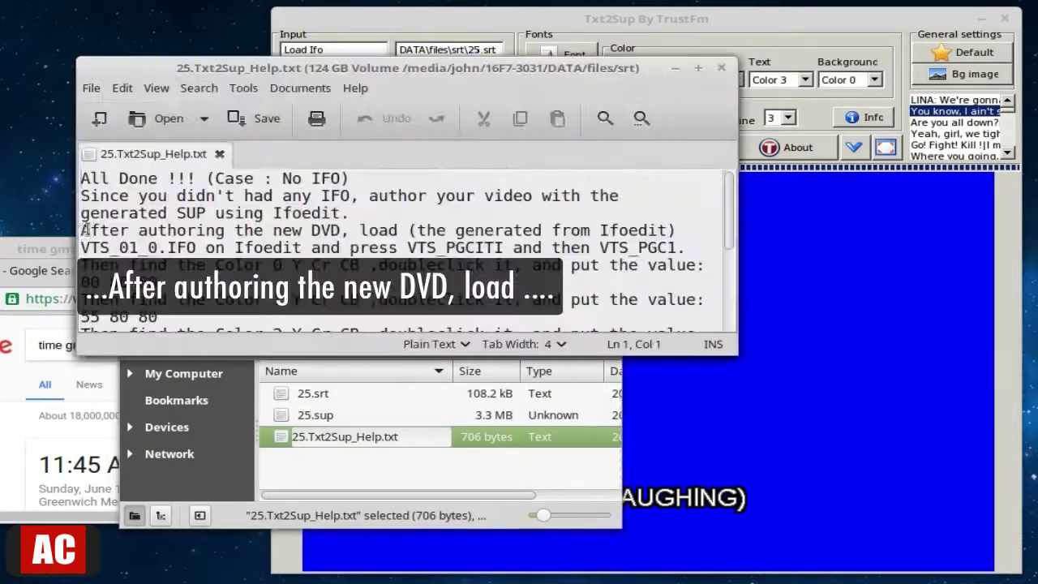
drag(82, 230, 341, 234)
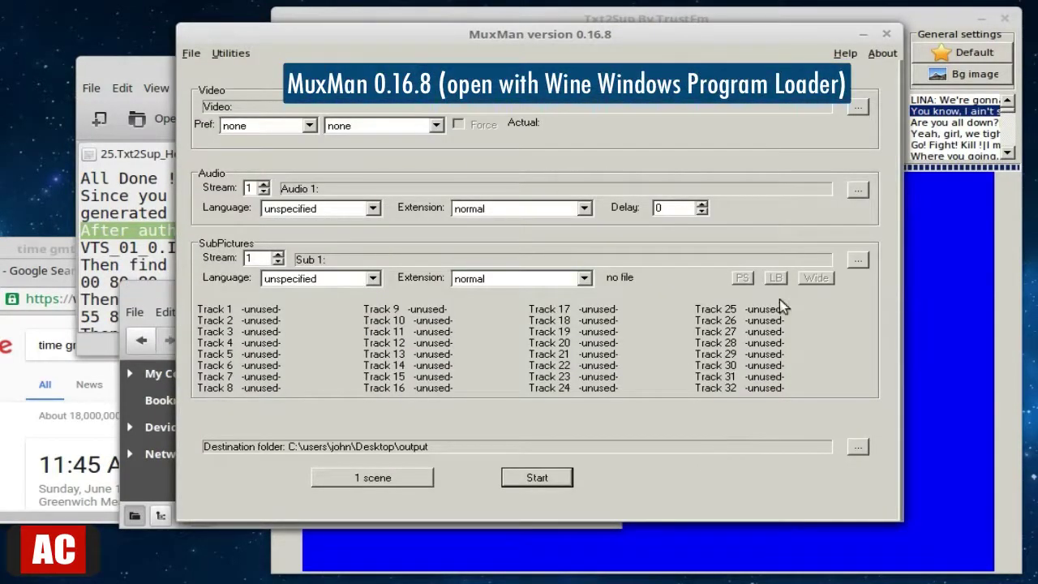
In MuxMan, import VideoFile.m2v as the segment's video and close the import file list.
click(862, 108)
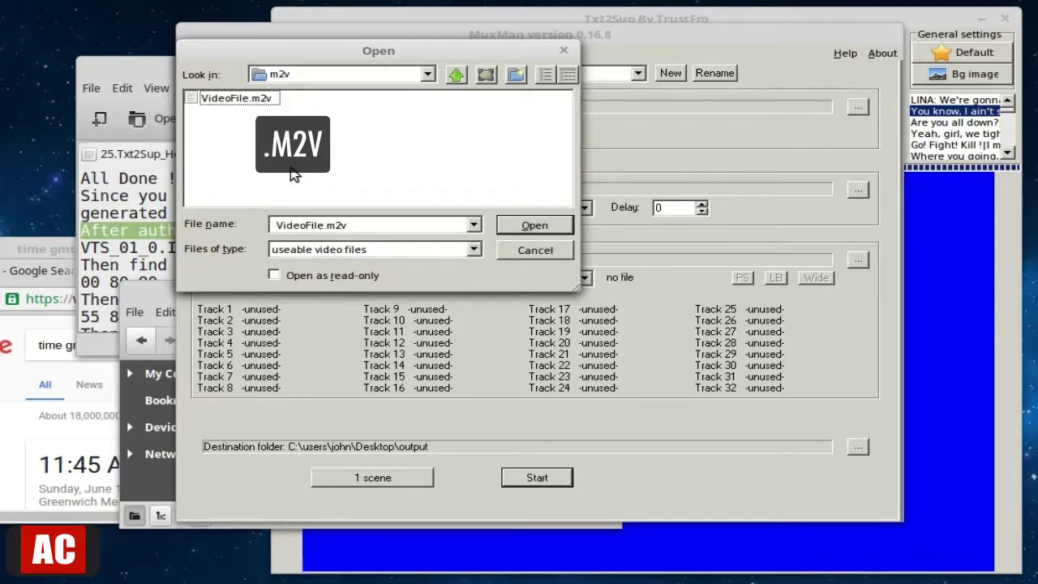
click(240, 100)
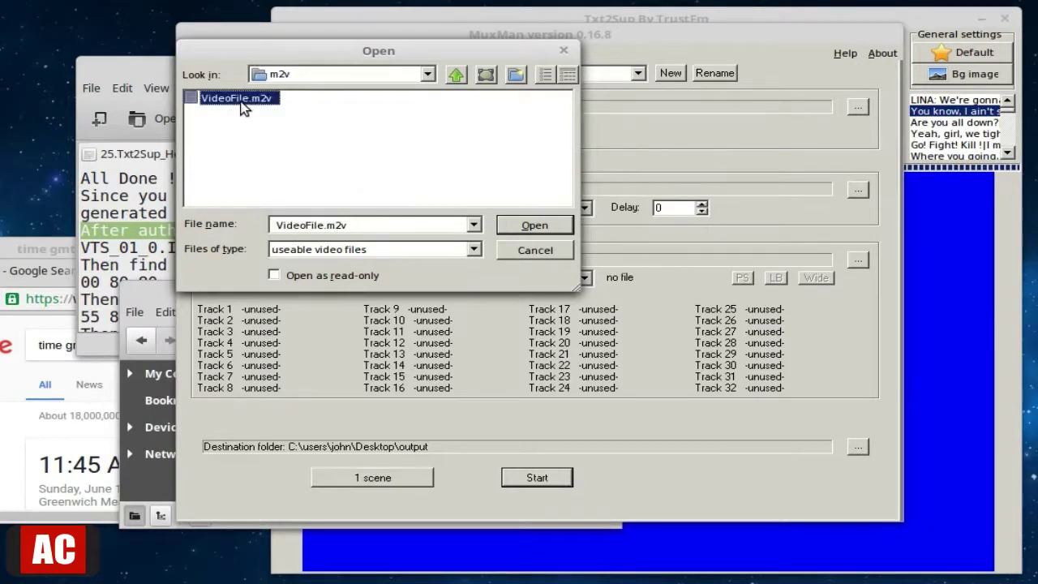
click(535, 227)
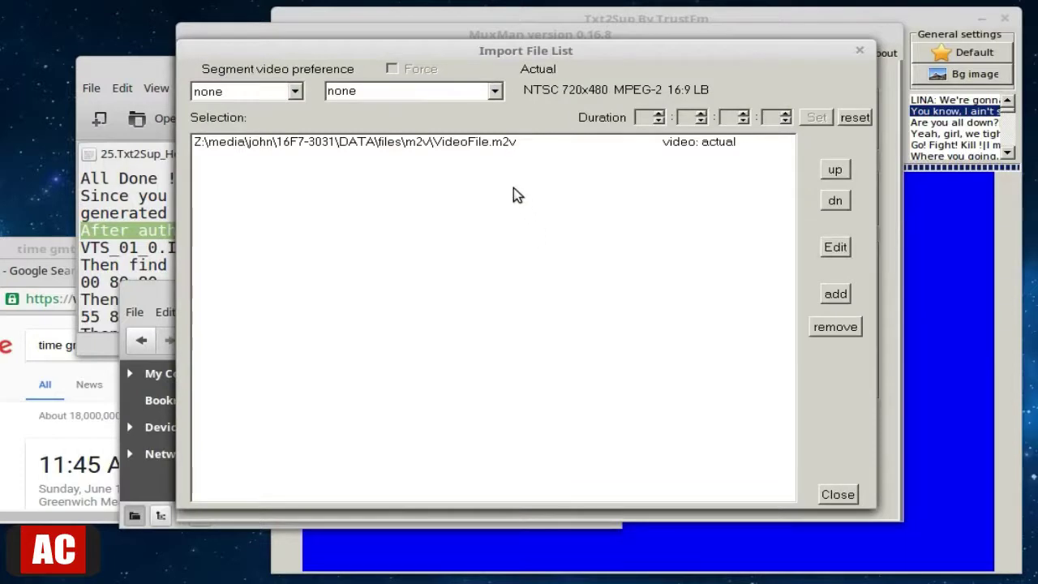
click(445, 145)
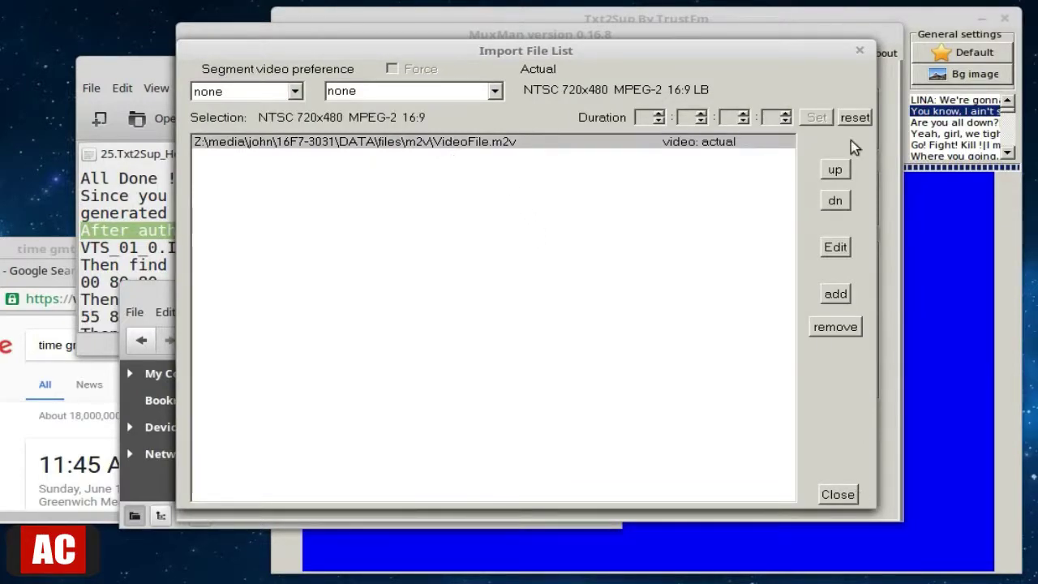
click(860, 50)
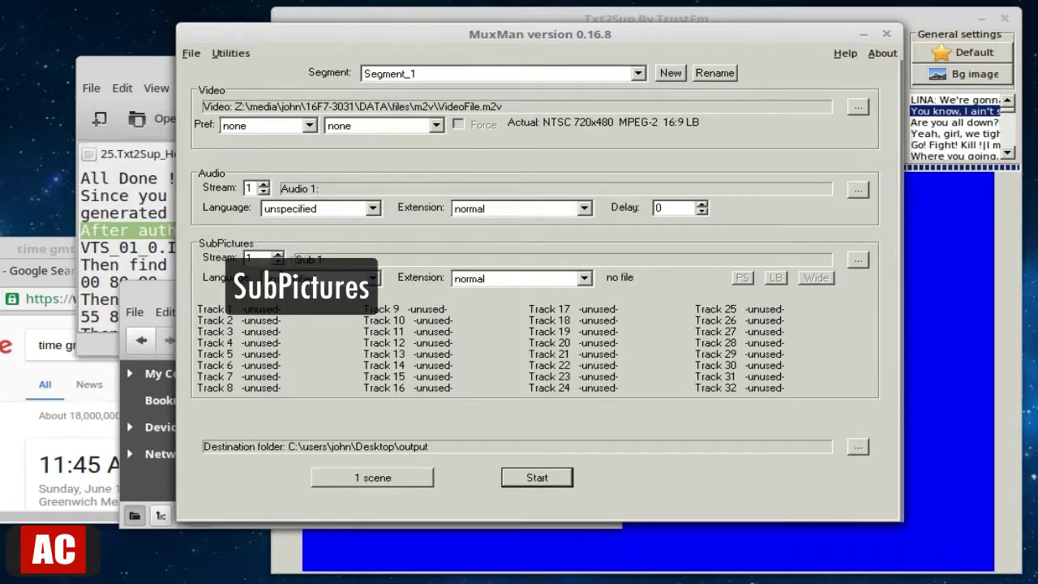
Load 25.sup from the srt folder as subpicture stream 1.
click(858, 260)
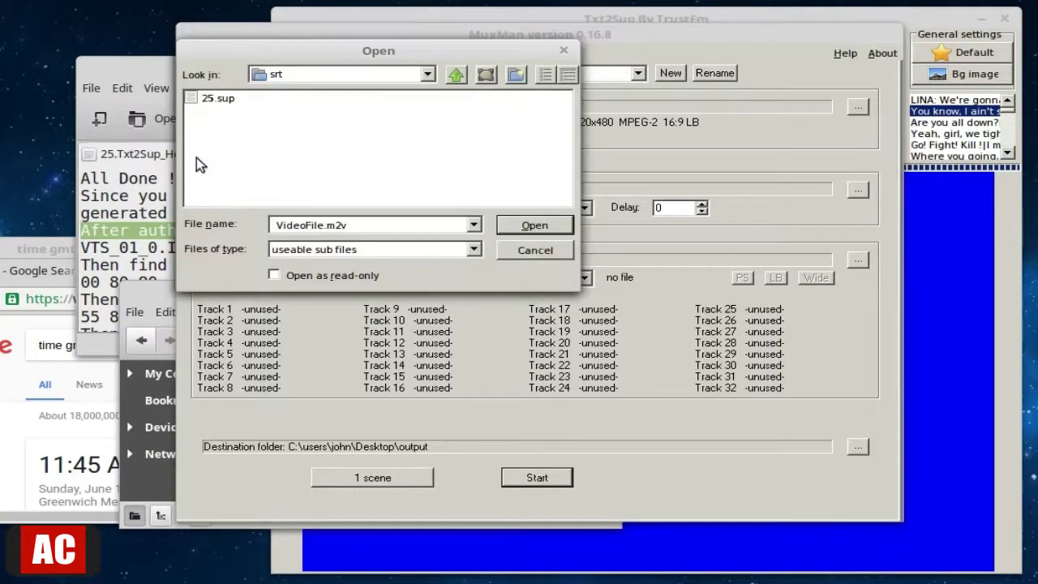
click(221, 98)
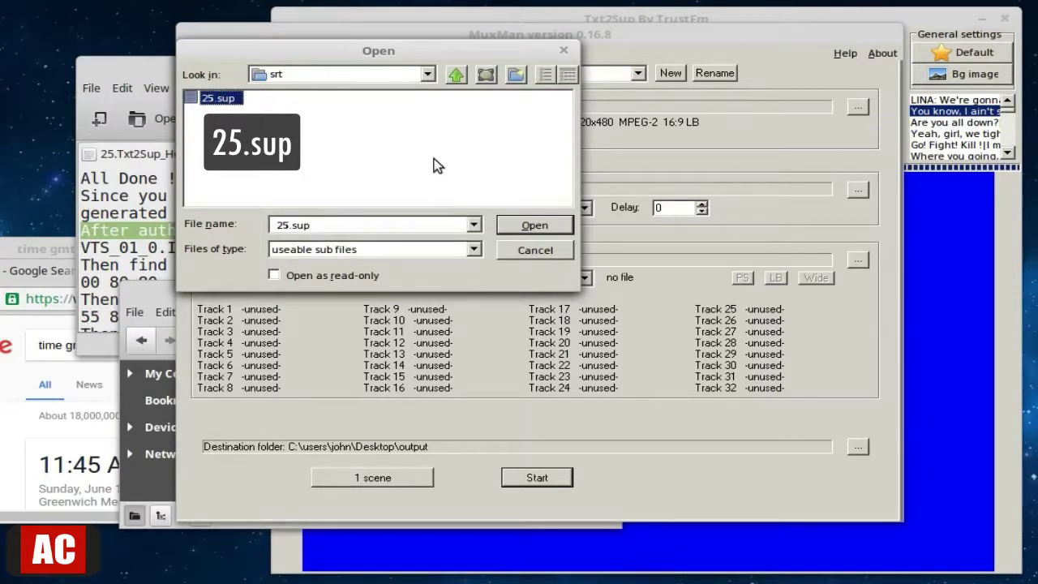
click(535, 224)
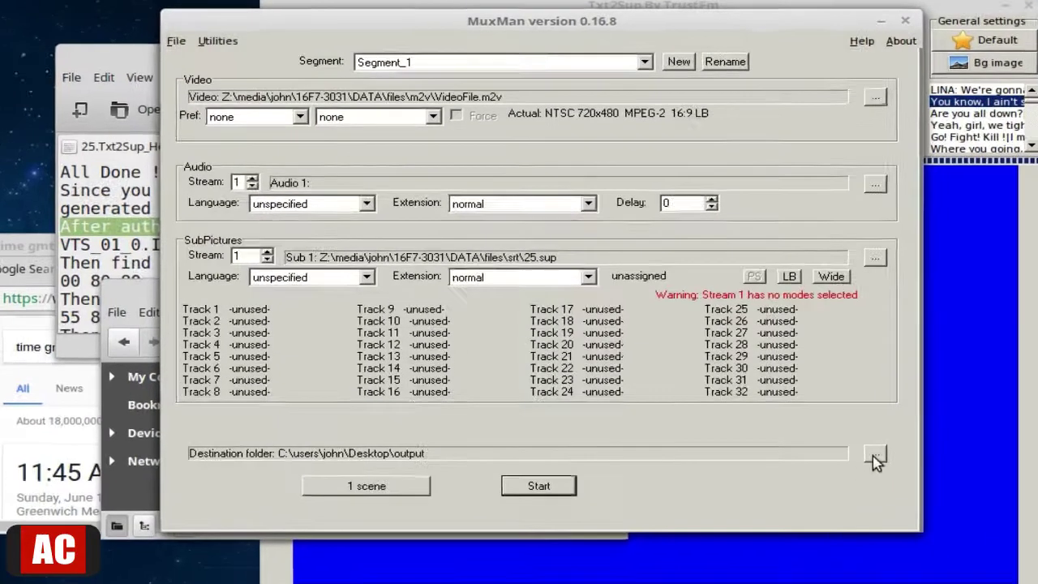
Set the destination folder to the output folder on the Desktop inside the user's home directory.
click(857, 446)
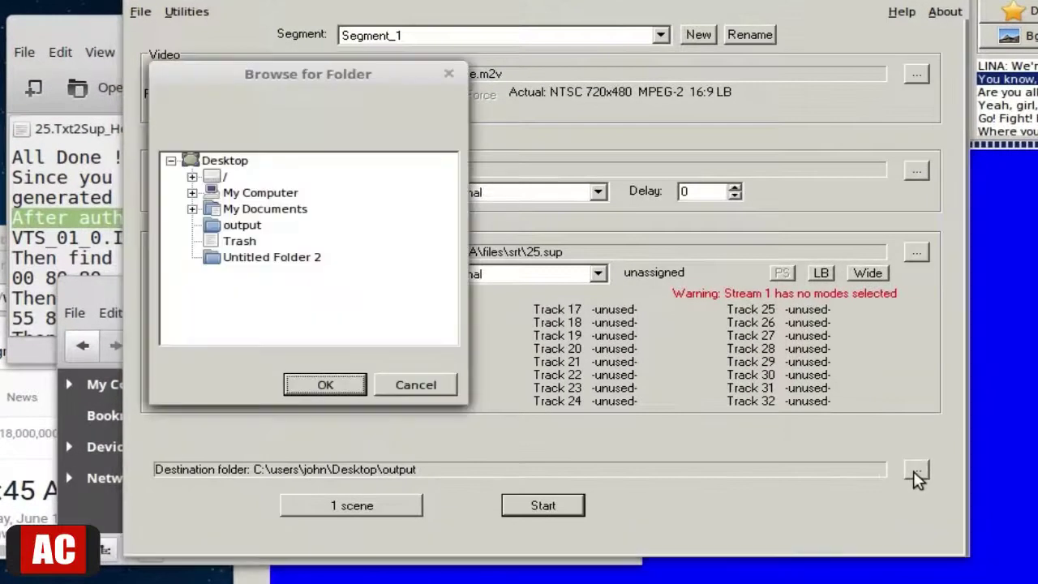
click(193, 178)
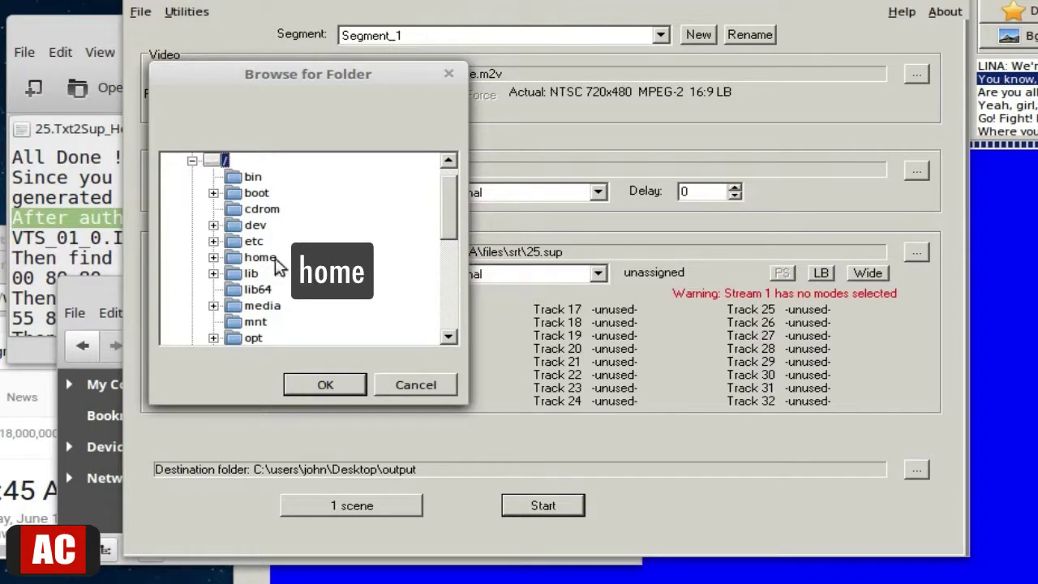
click(212, 258)
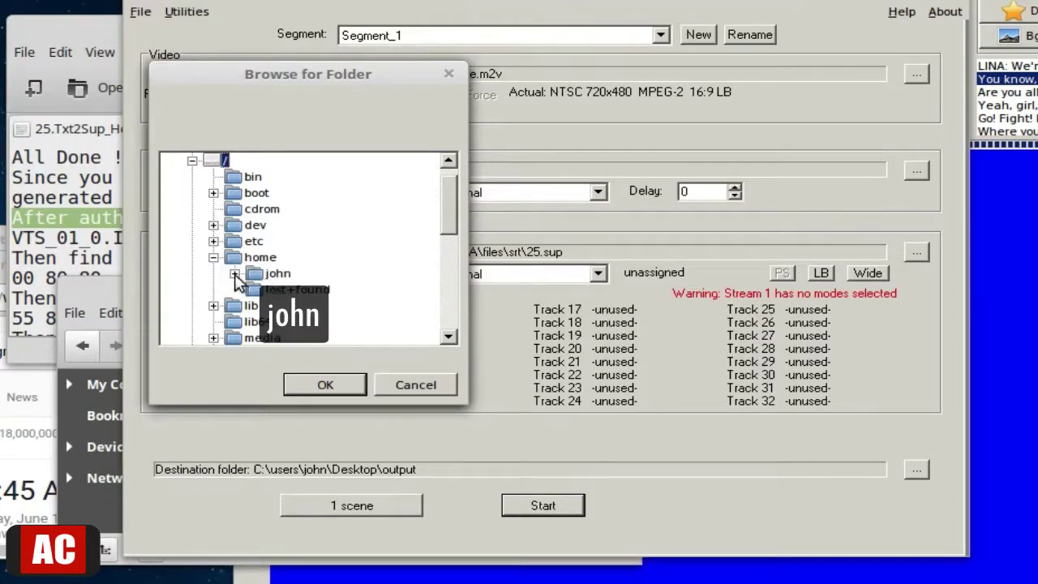
click(234, 275)
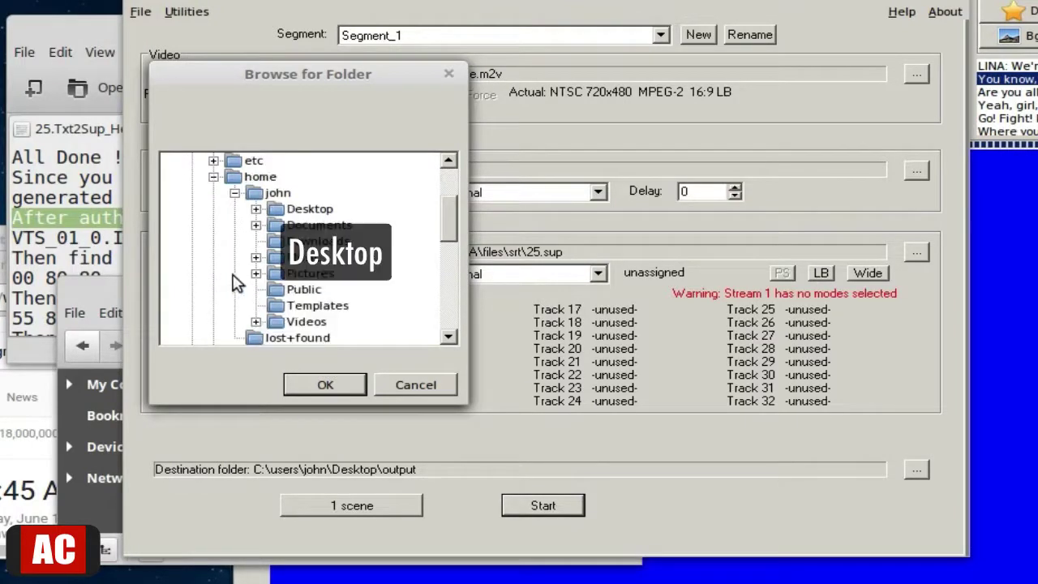
click(257, 209)
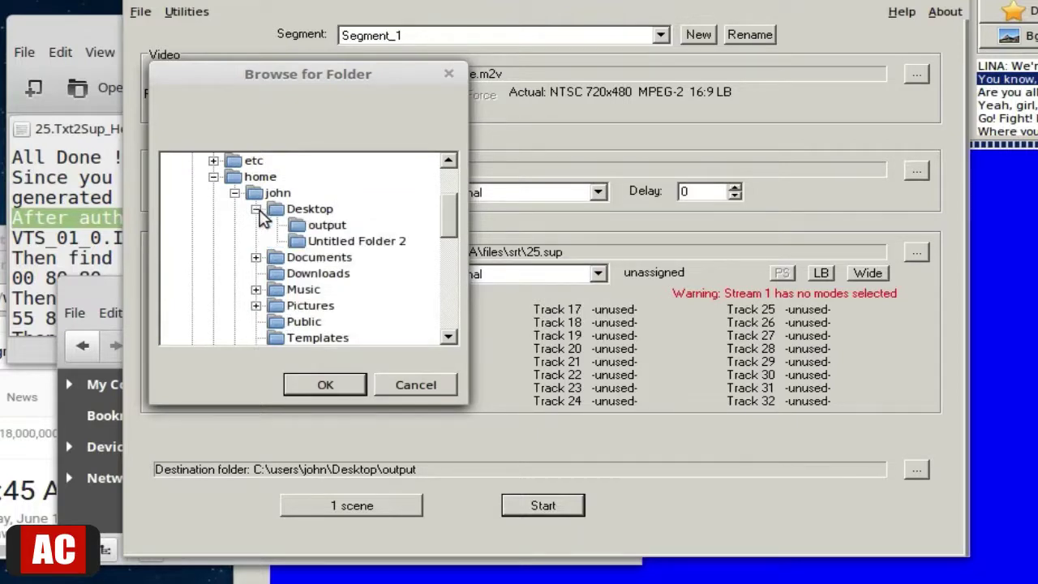
click(328, 226)
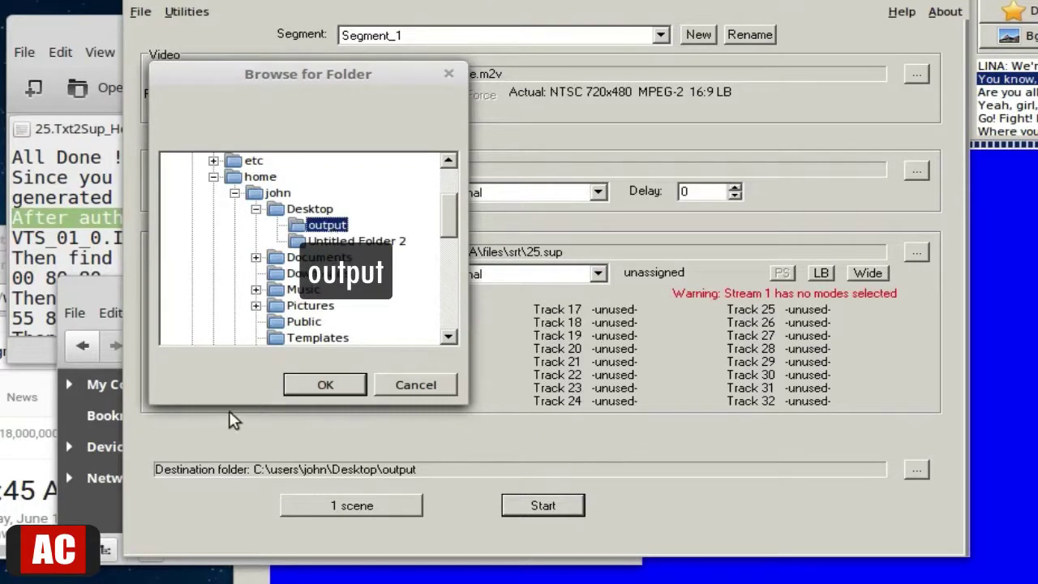
click(340, 386)
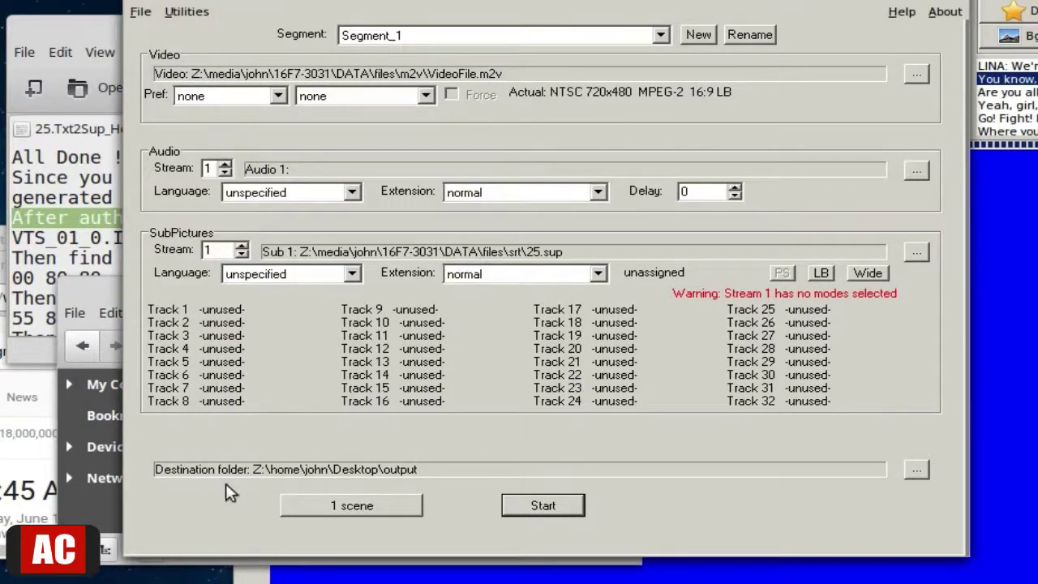
Start multiplexing the DVD and allow creation of the VIDEO_TS folder in the output folder.
click(565, 510)
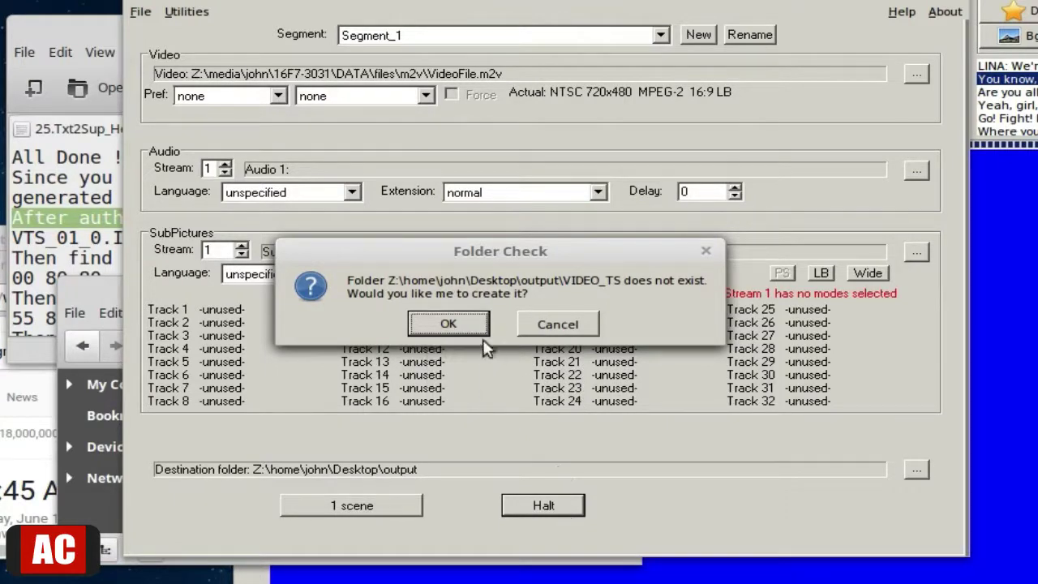
click(449, 323)
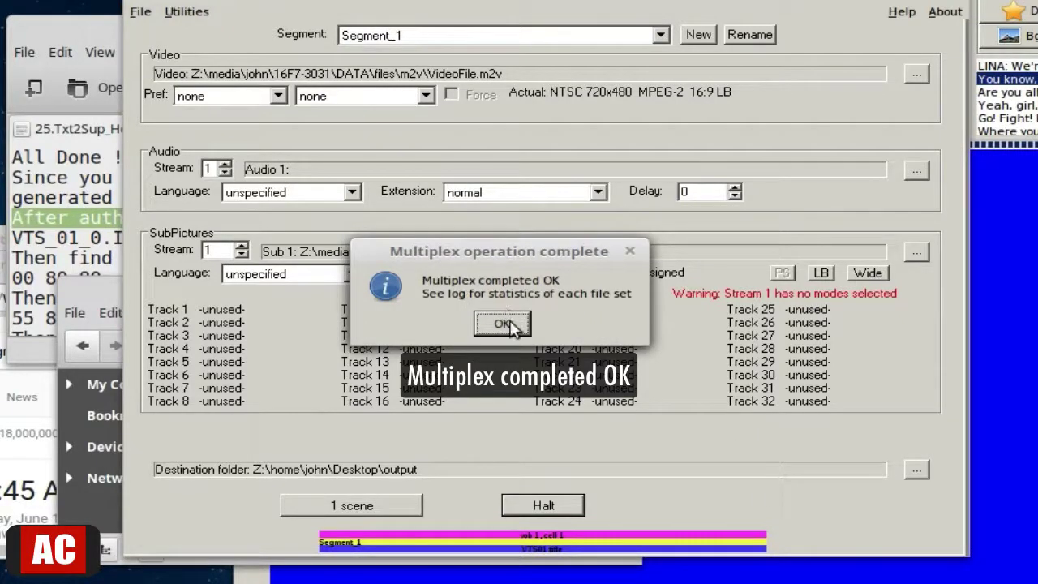
Dismiss the multiplex completion message, switch to IfoEdit and open VTS_01_0.IFO from the VIDEO_TS folder.
click(502, 324)
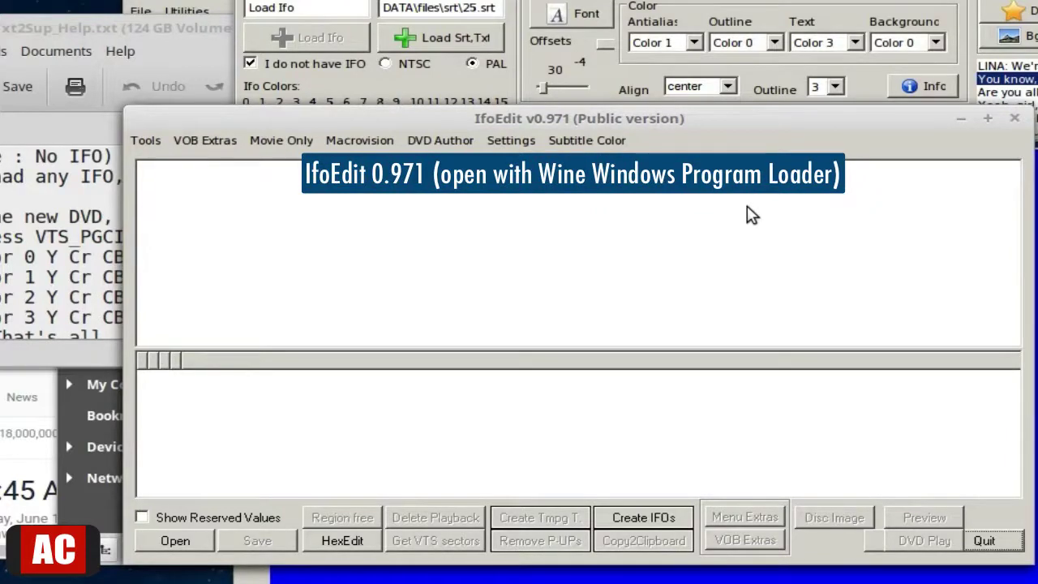
click(193, 541)
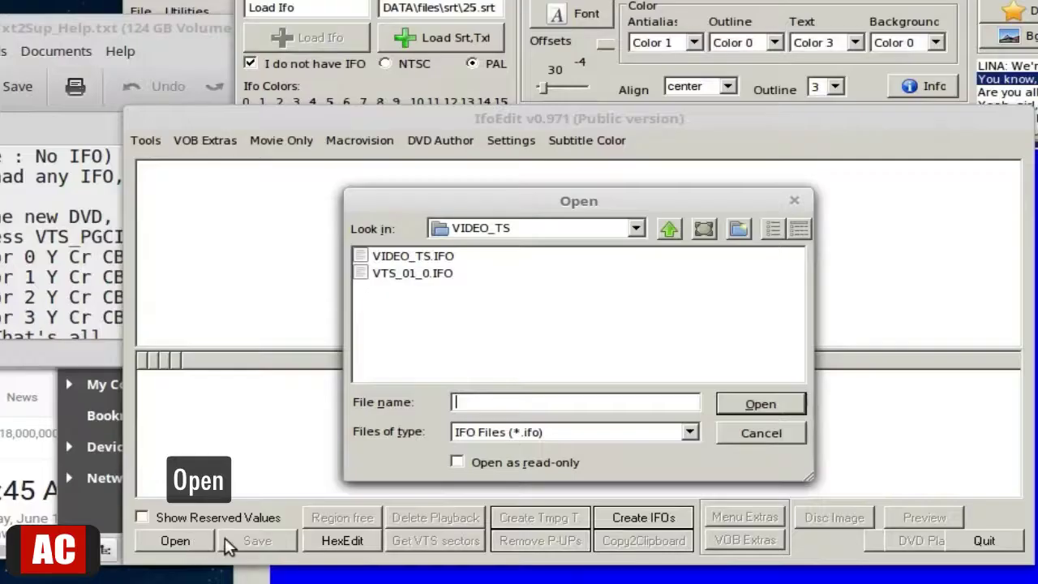
click(637, 229)
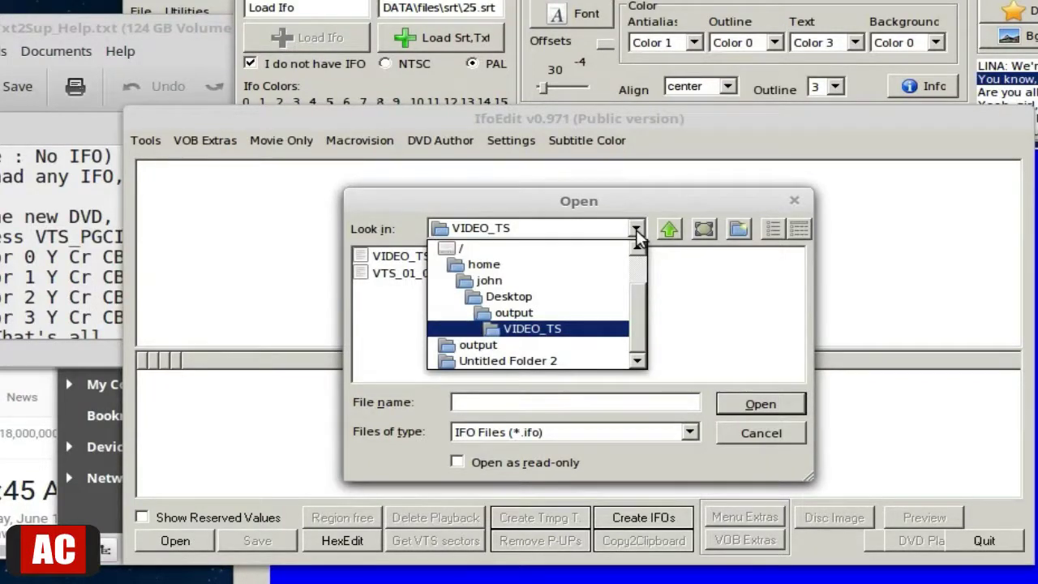
click(582, 328)
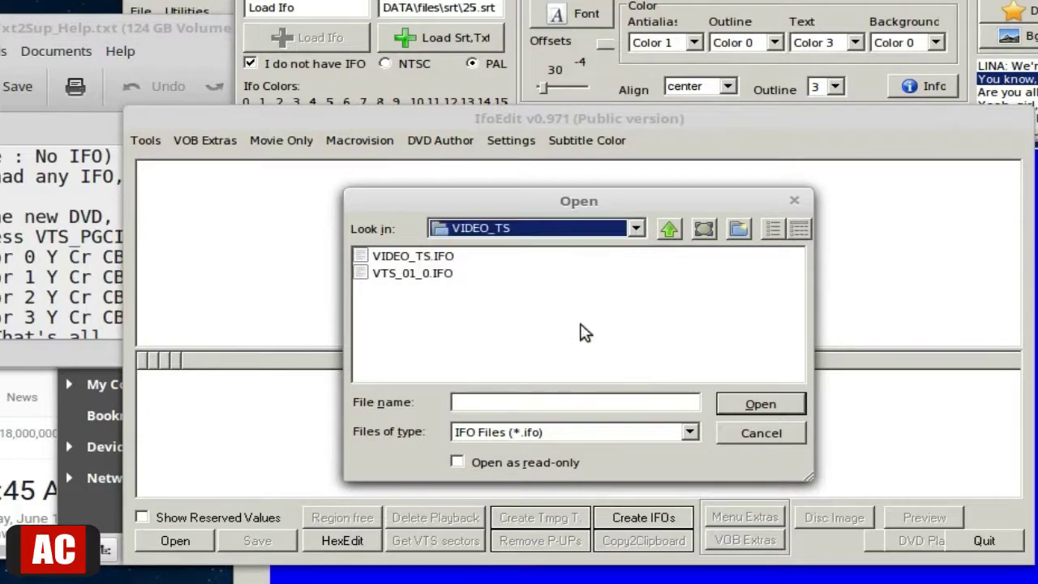
click(421, 274)
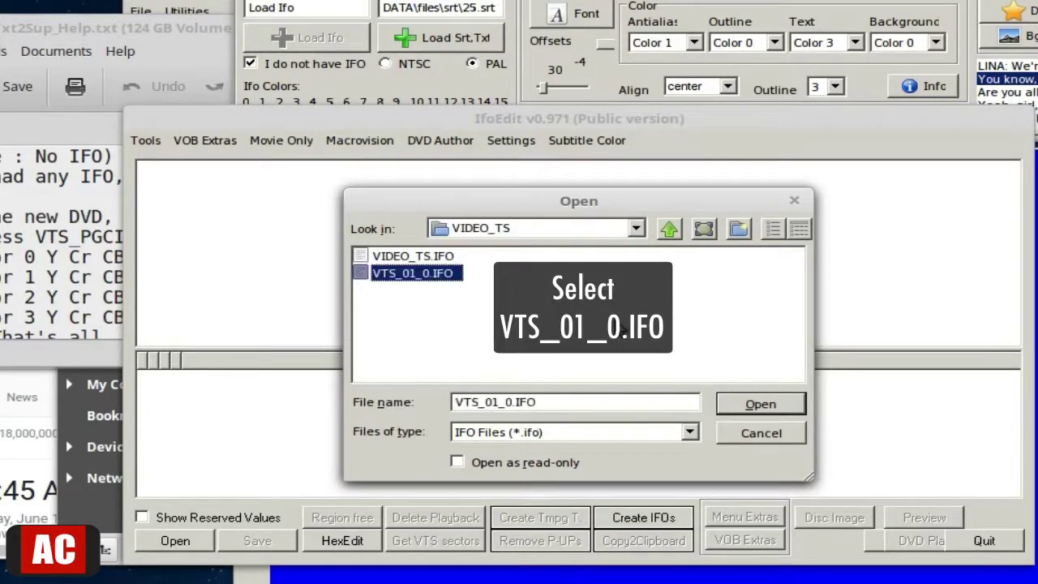
click(789, 403)
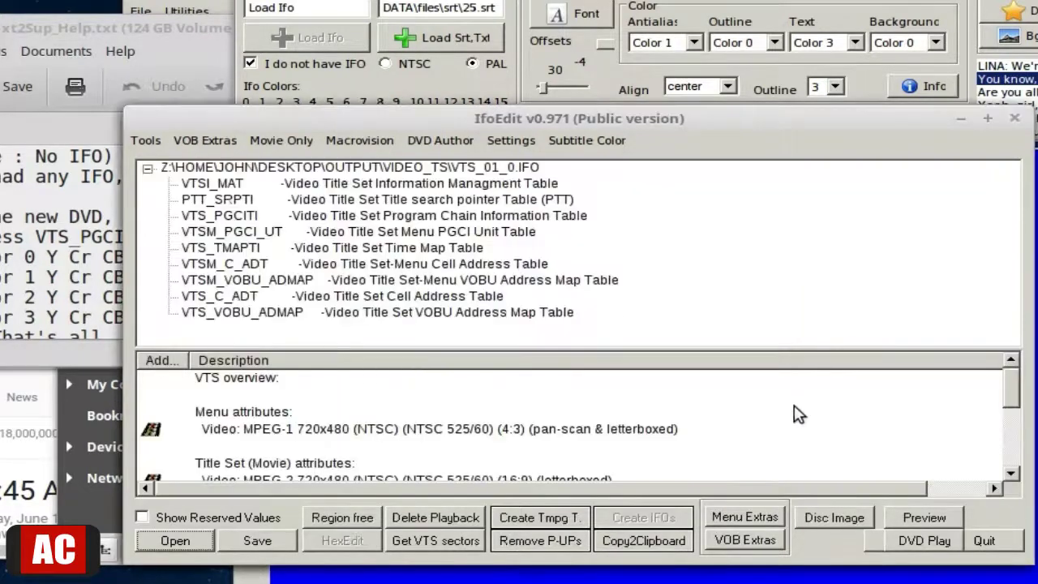
Show the VTS_PGC_1 entry under VTS_PGCITI and select its Color 0 Y Cr CB row.
click(227, 219)
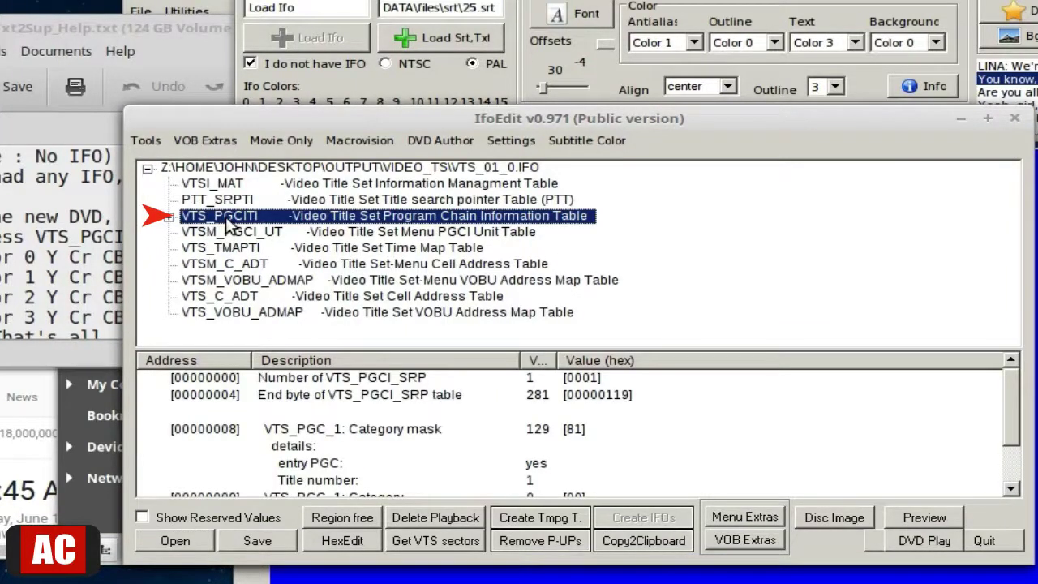
click(168, 216)
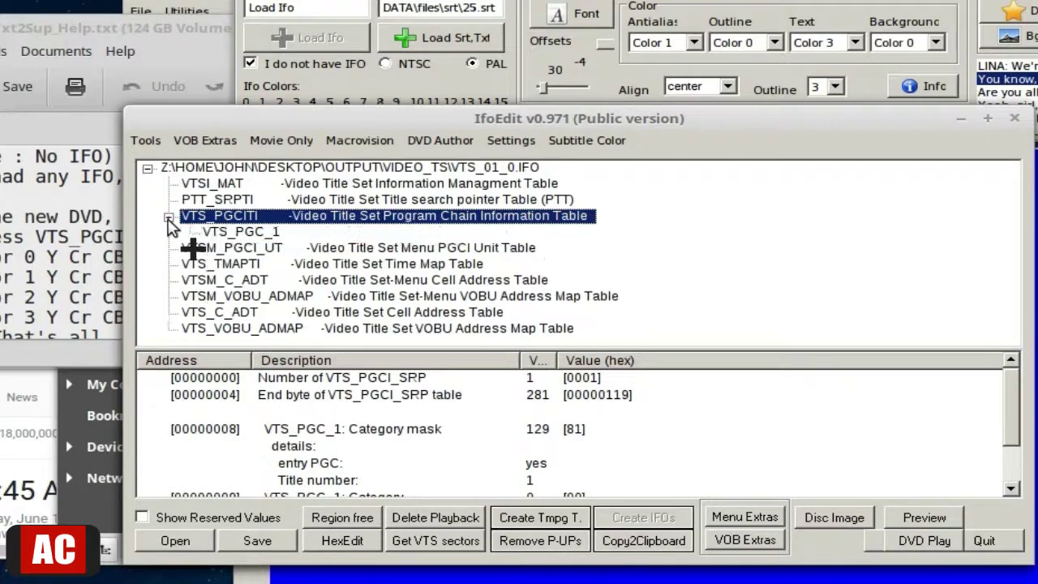
click(244, 232)
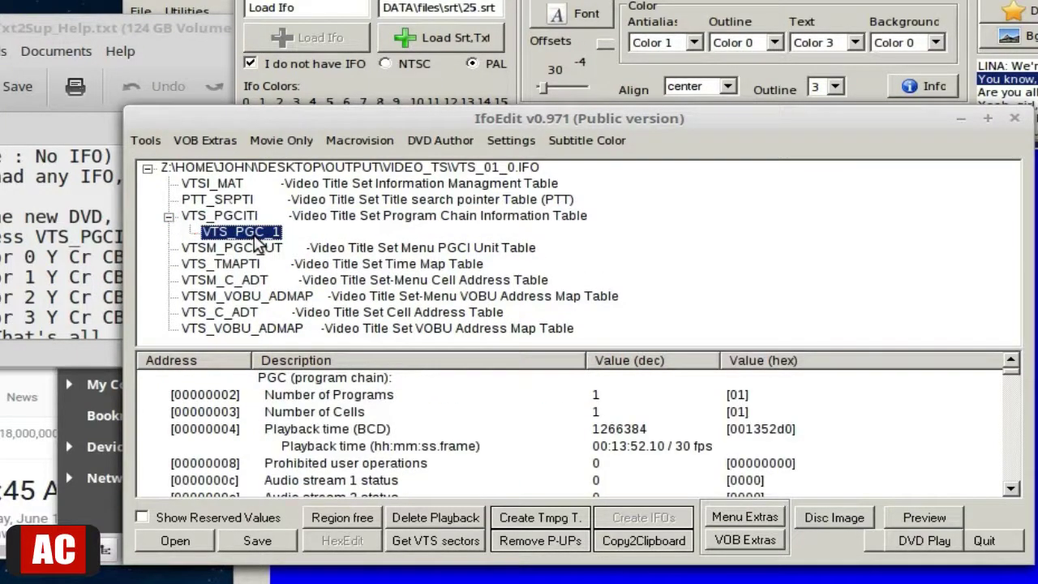
drag(1011, 372, 977, 428)
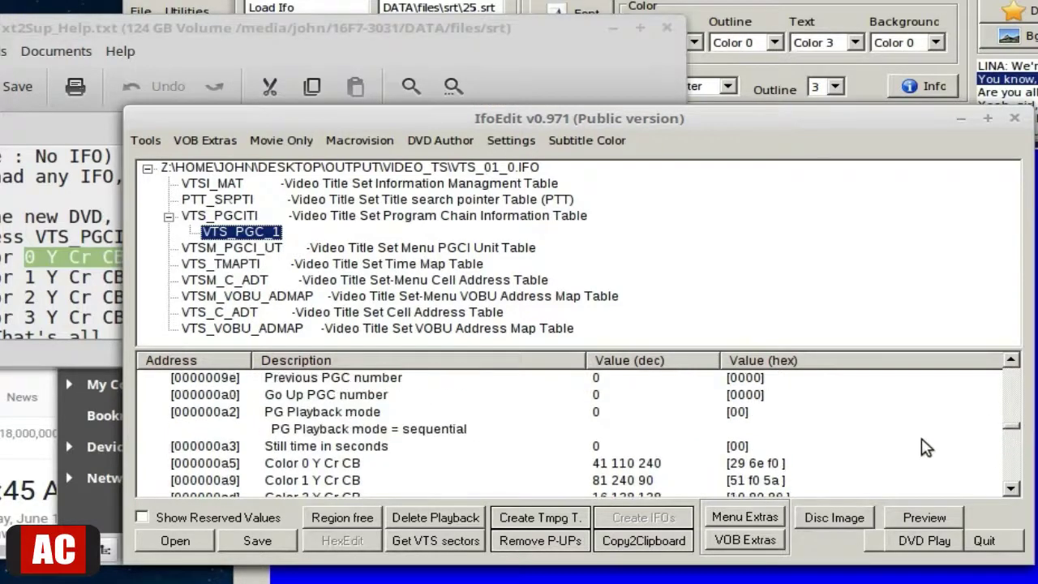
click(1011, 488)
click(1011, 488)
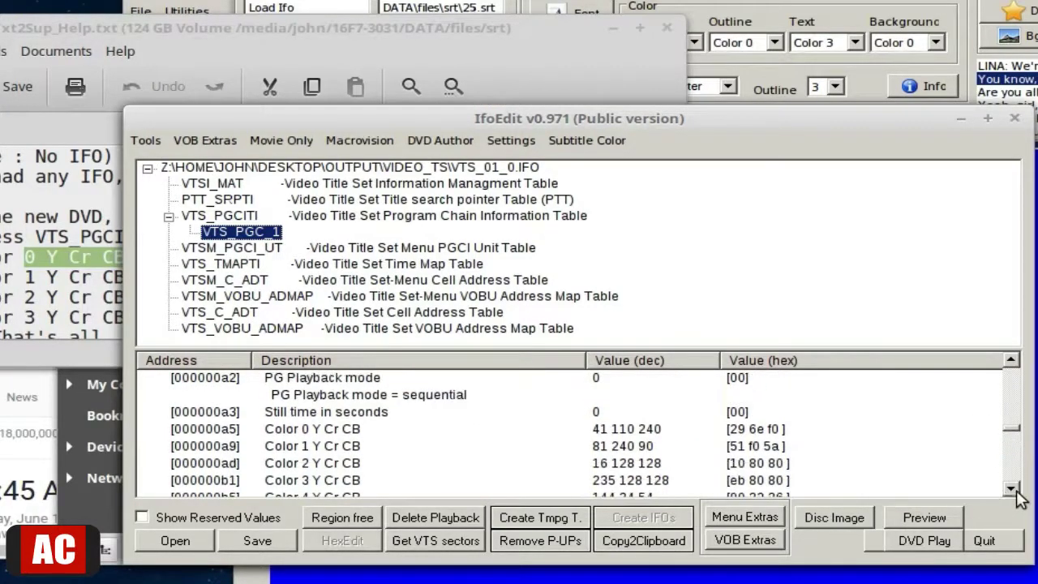
click(1010, 488)
click(341, 414)
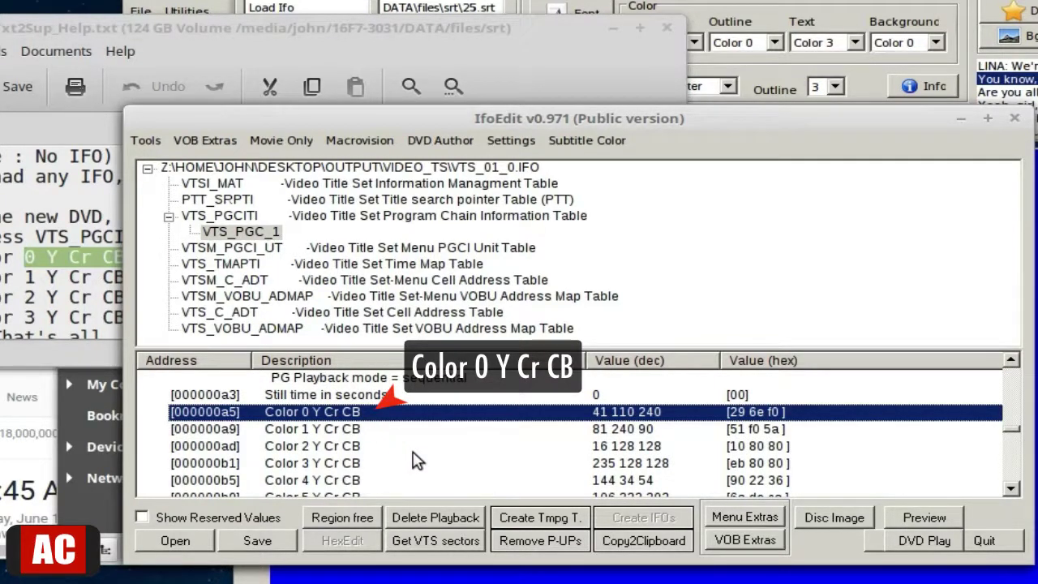
double_click(378, 418)
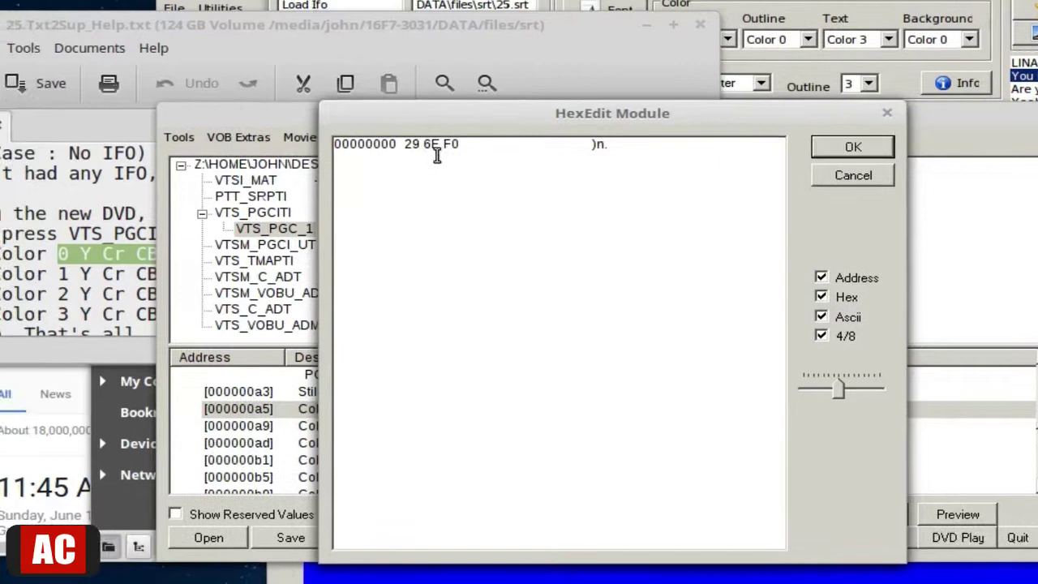
click(527, 29)
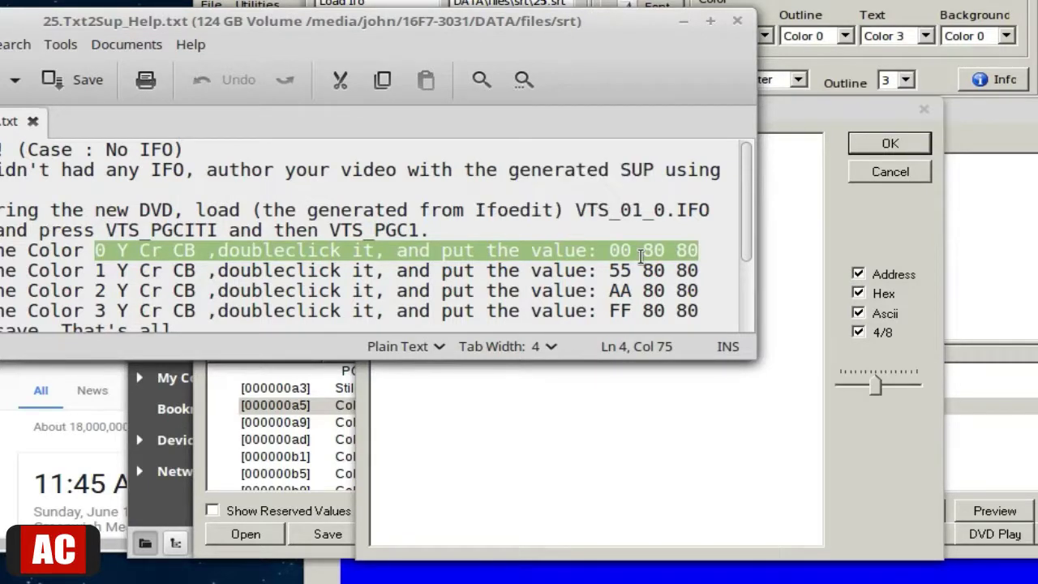
click(835, 108)
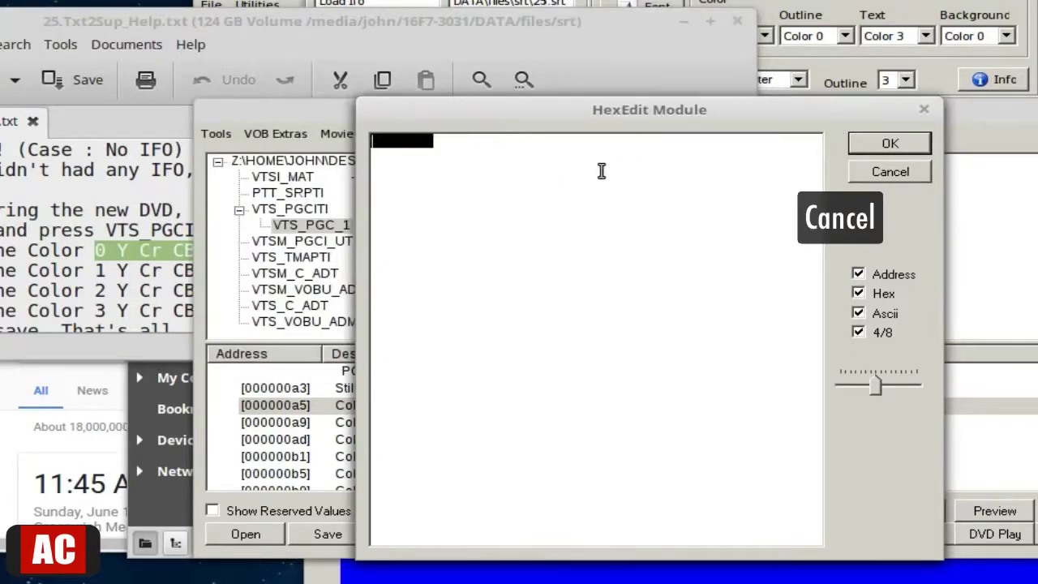
click(890, 171)
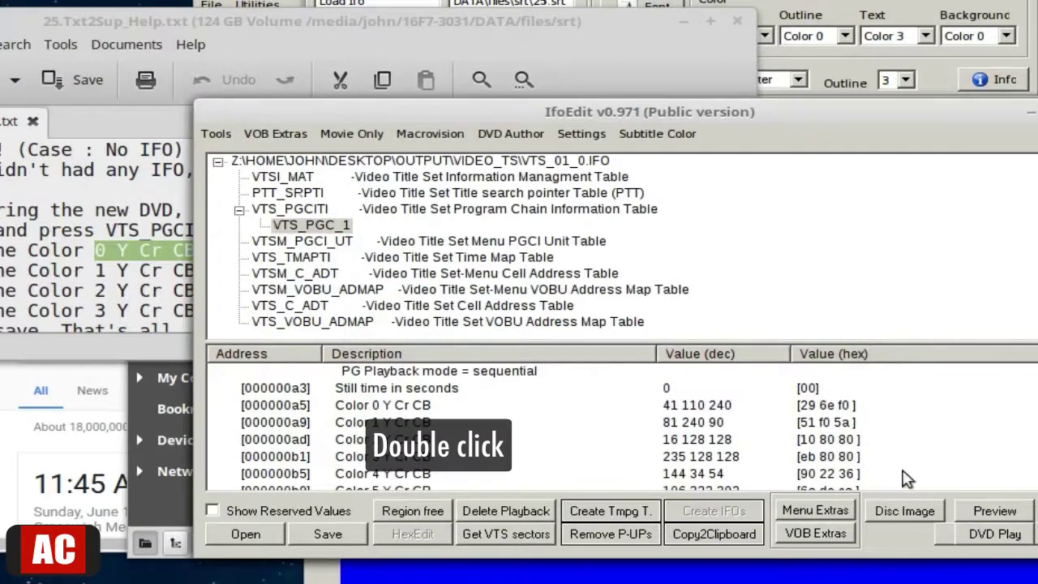
Set the hex value of Color 0 Y Cr CB in VTS_PGC_1 to 00 80 80.
double_click(442, 406)
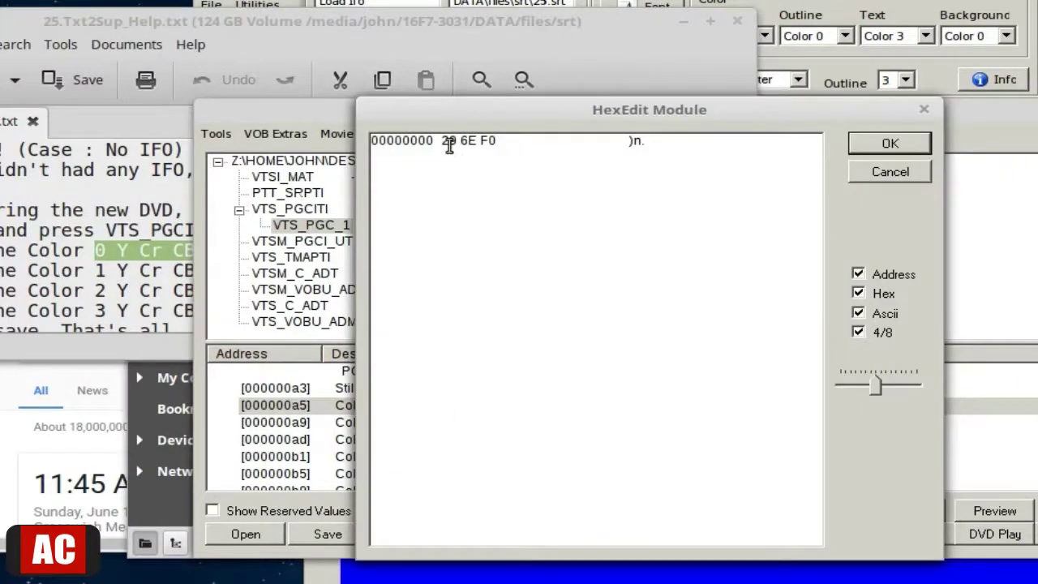
click(444, 142)
text(00)
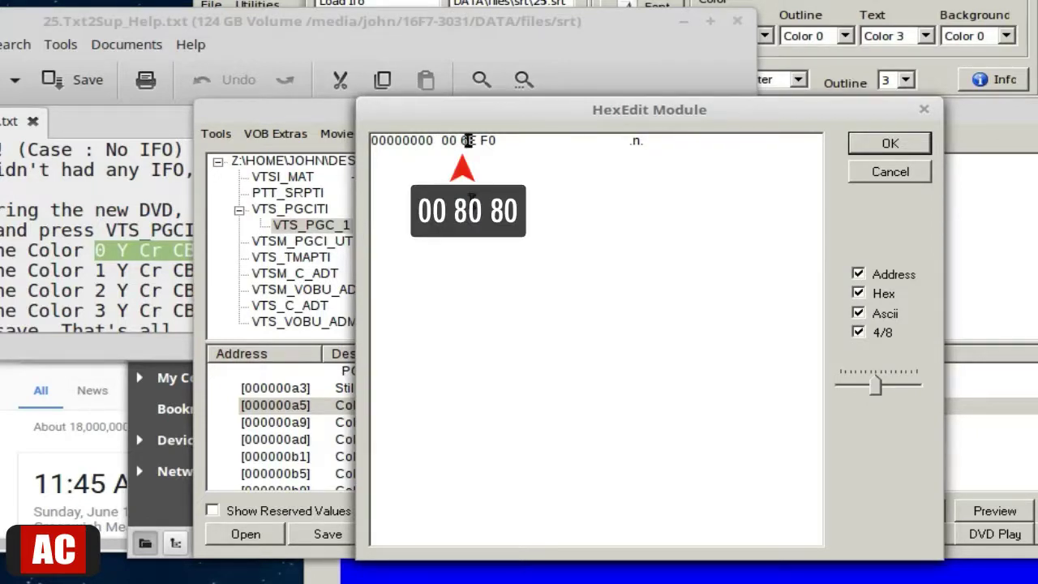
text(80F)
text(80)
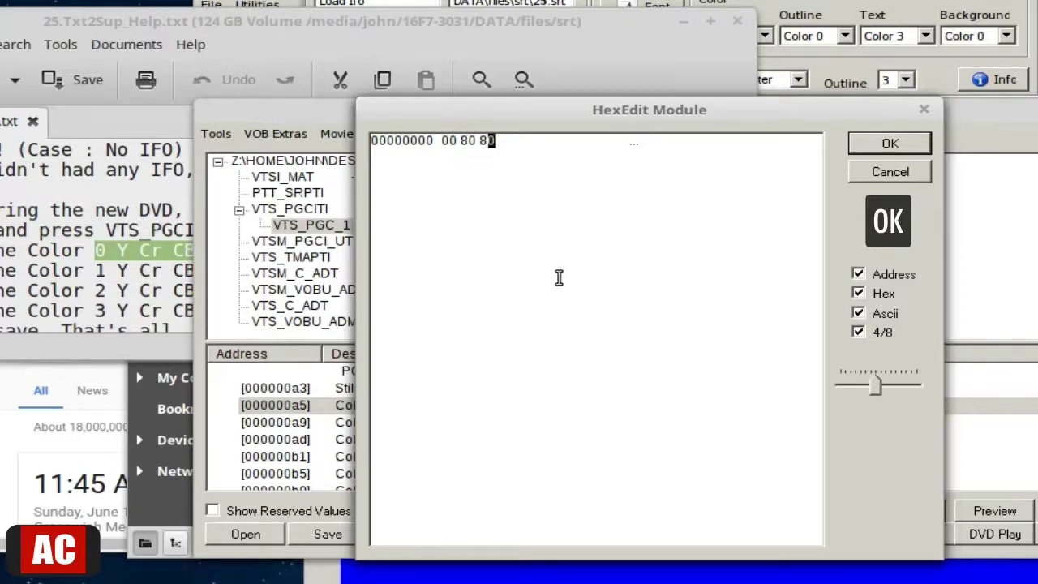
click(906, 147)
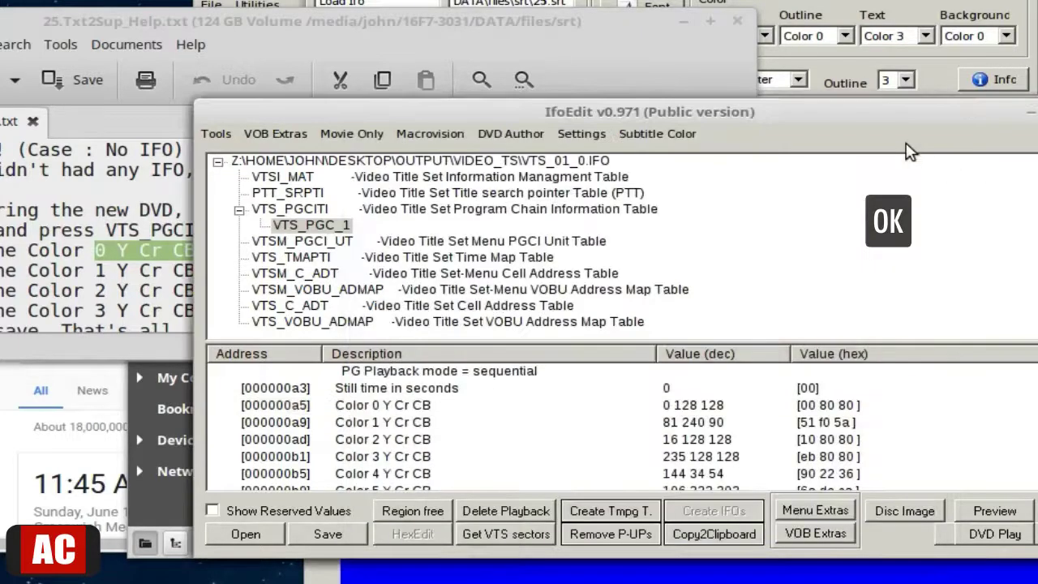
Check the Txt2Sup help text for the Color 1 Y Cr CB value and set its hex value to 55 80 80.
click(410, 430)
click(424, 26)
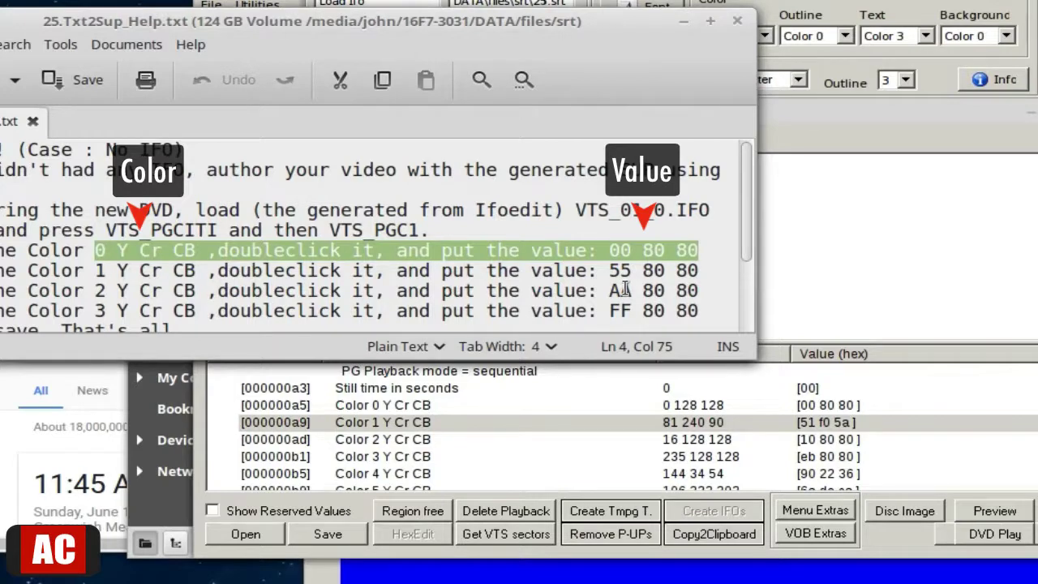
click(417, 428)
double_click(417, 428)
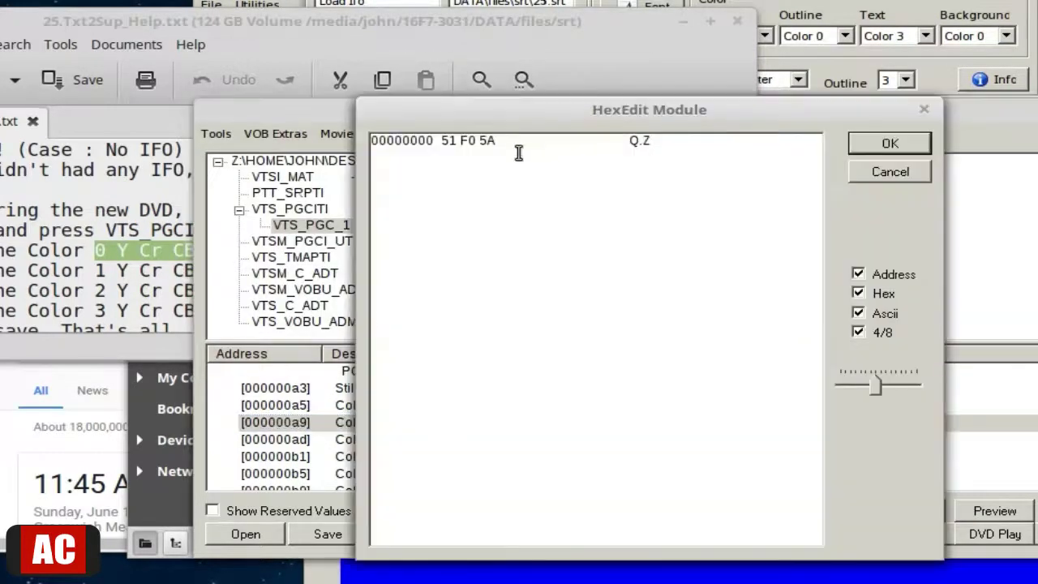
text(55805)
text(80)
key(Return)
Check the help text for the Color 2 Y Cr CB value and set its hex value to AA 80 80.
click(589, 31)
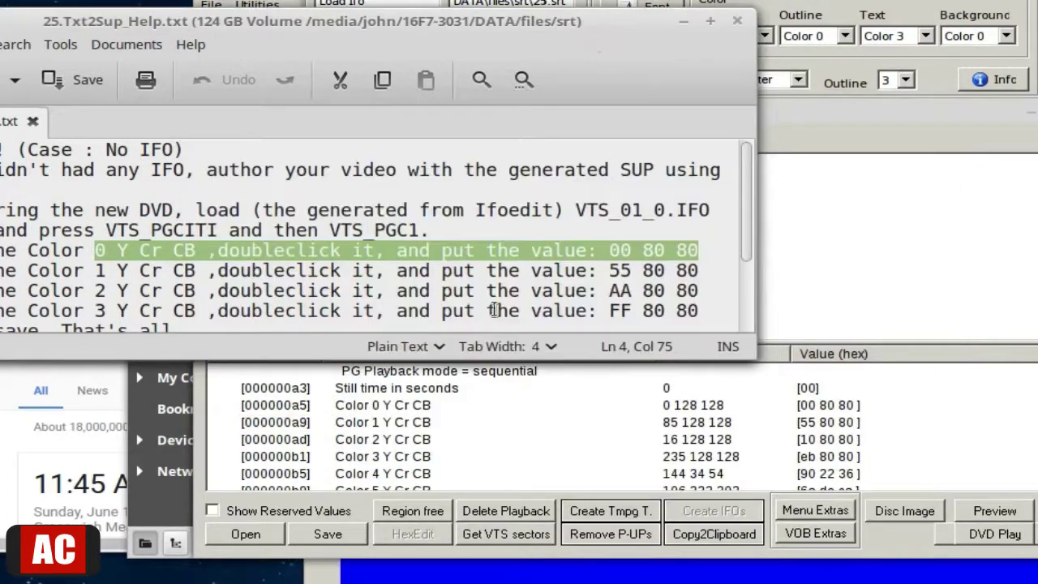
click(940, 138)
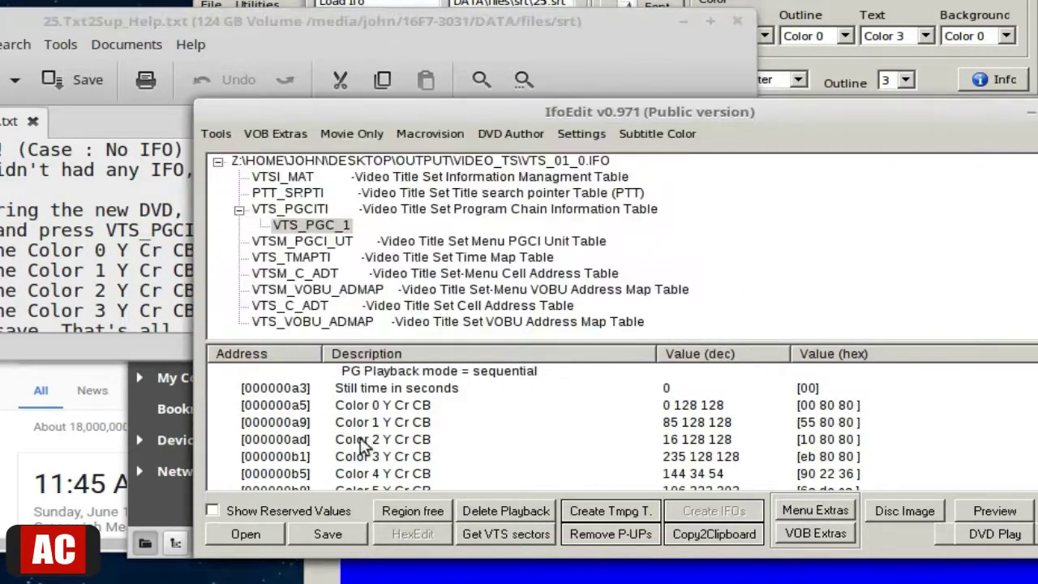
double_click(363, 444)
text(A)
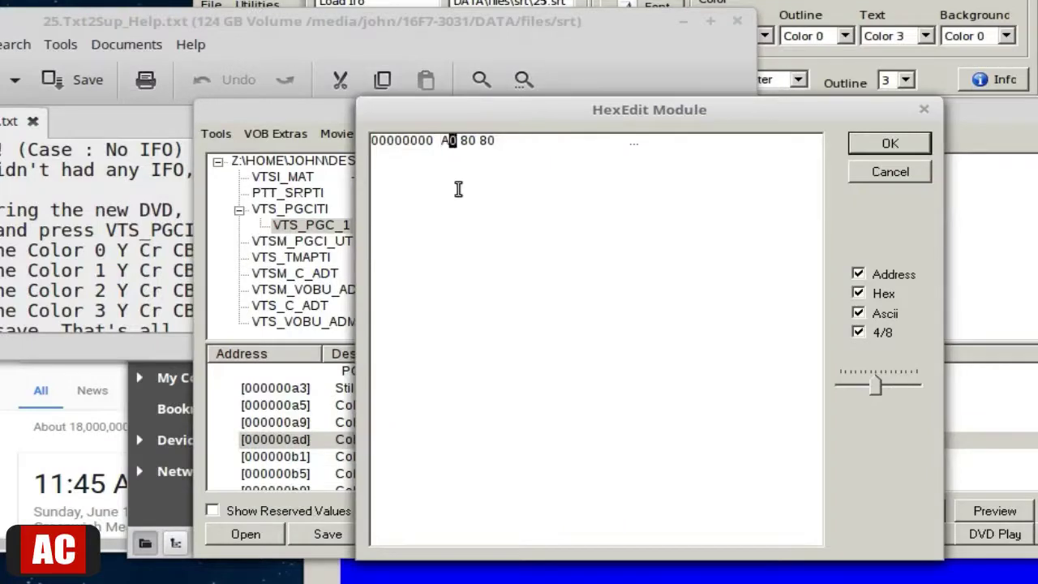
text(A)
click(927, 141)
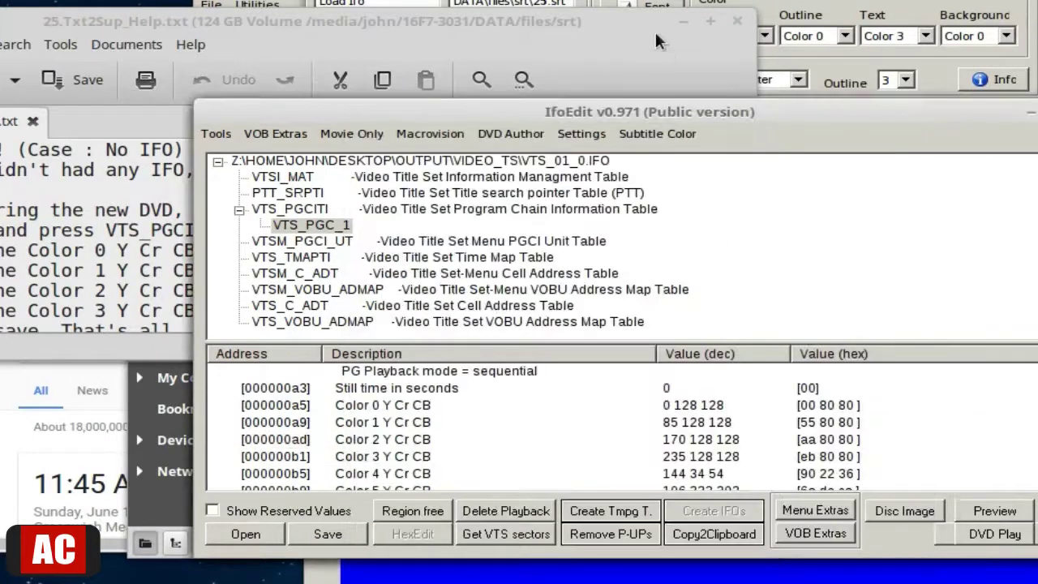
Check the help text for the Color 3 Y Cr CB value and set its hex value to FF 80 80.
click(654, 30)
scroll(664, 308, down, 1)
click(602, 495)
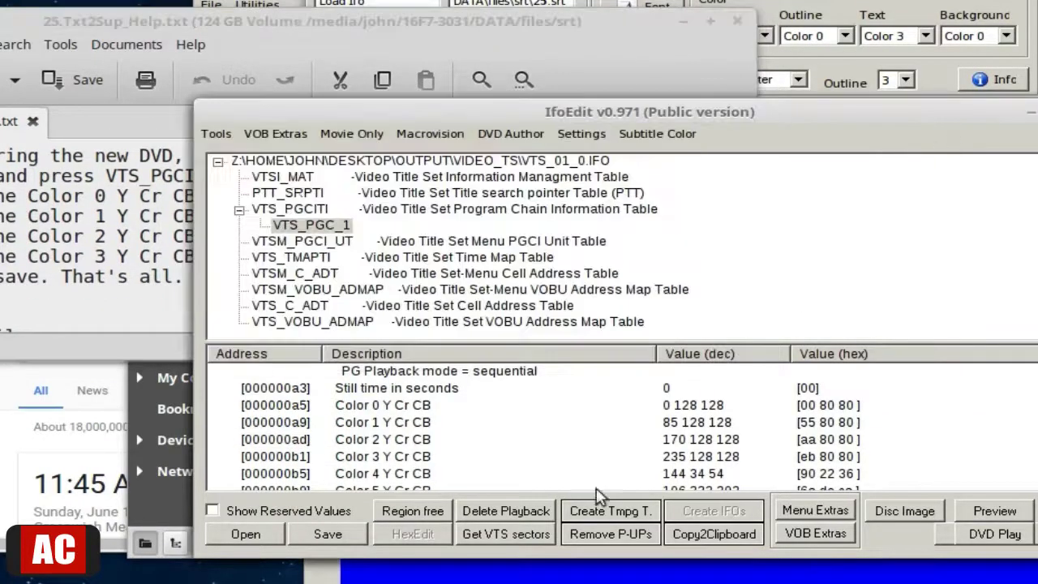
click(414, 459)
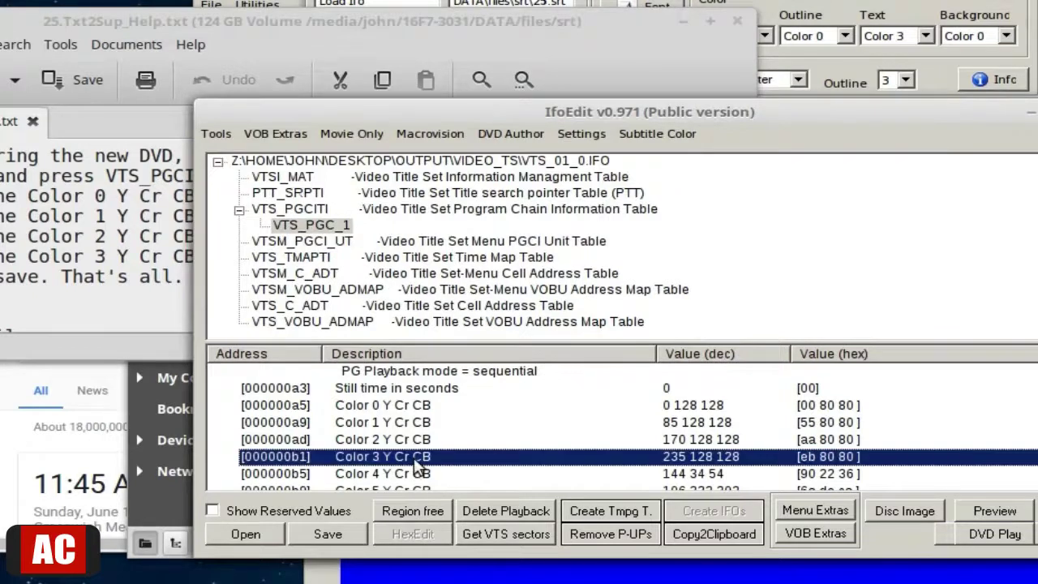
double_click(414, 457)
text(FF)
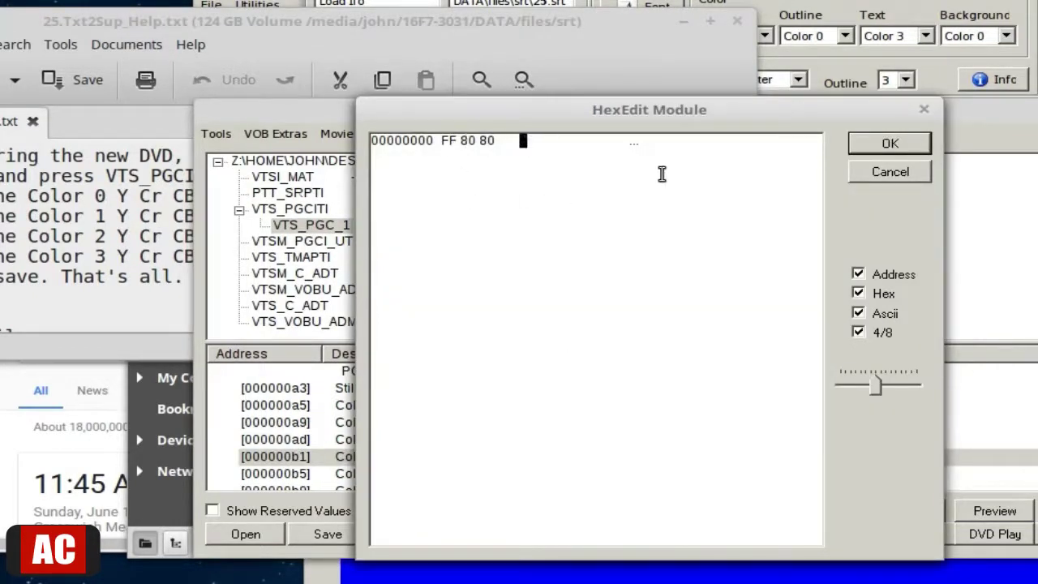
click(907, 148)
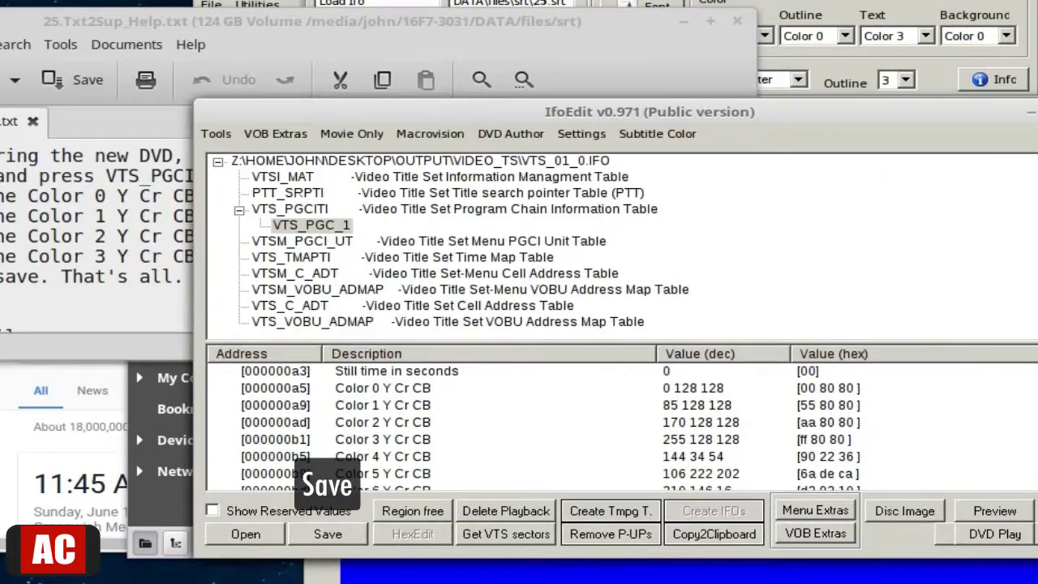
Save the edited IFO in the VIDEO_TS folder under the file name VTS_01_0.IFO.
click(316, 533)
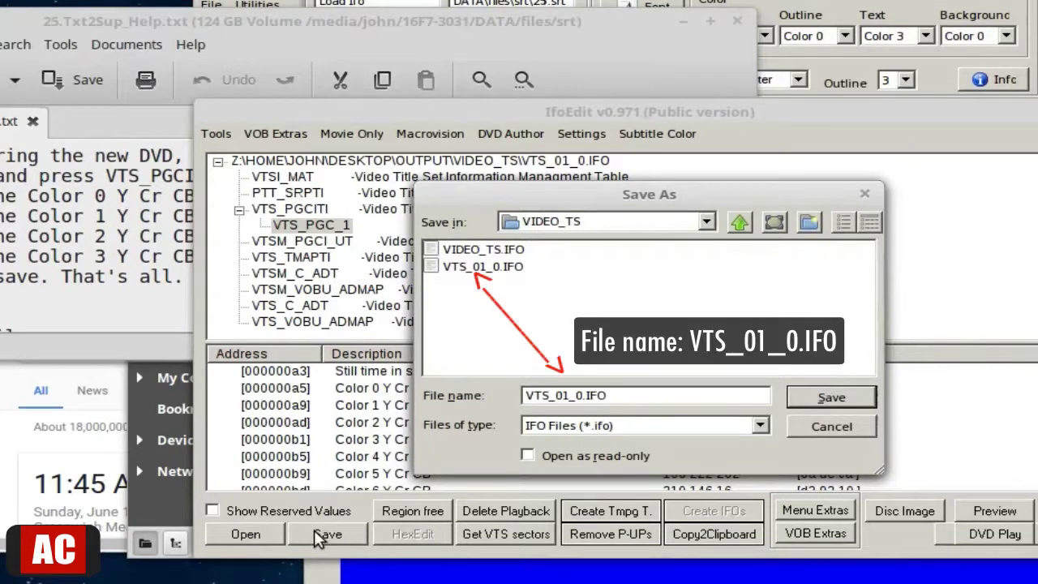
click(865, 399)
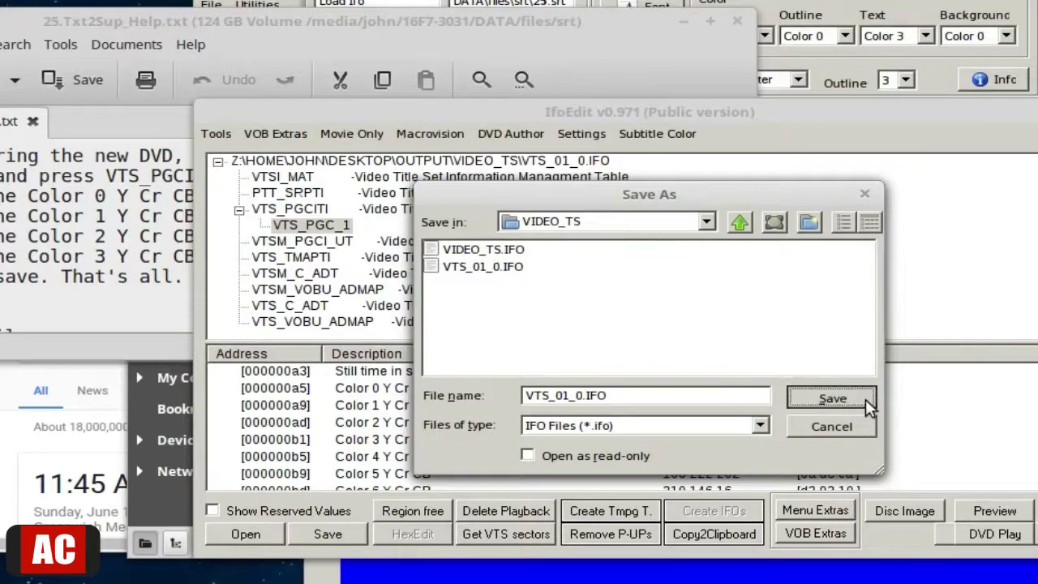